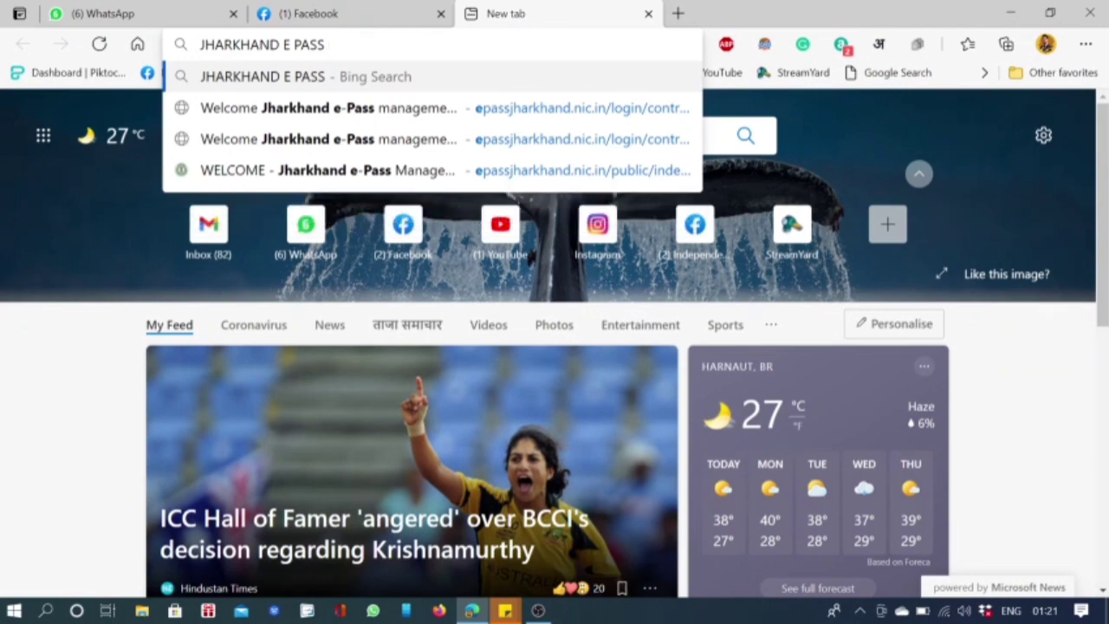
# Search the web for JHARKHAND E PASS and open the user registration page of the Jharkhand e-Pass Management System site
pyautogui.press('Return')
pyautogui.scroll(-5, 289, 364)
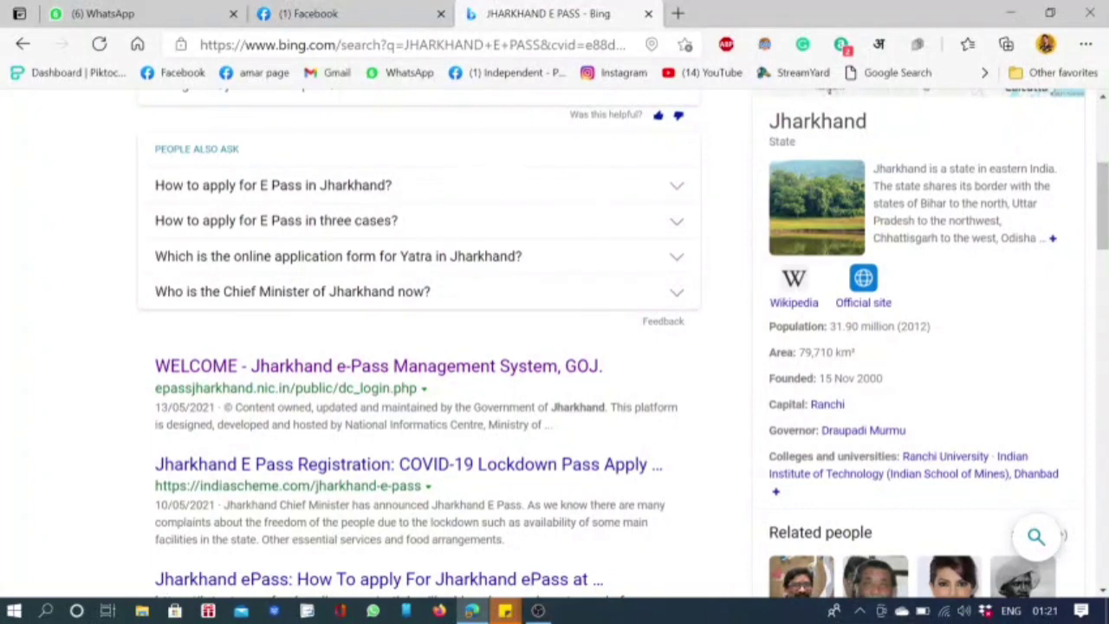
pyautogui.click(359, 368)
pyautogui.click(836, 146)
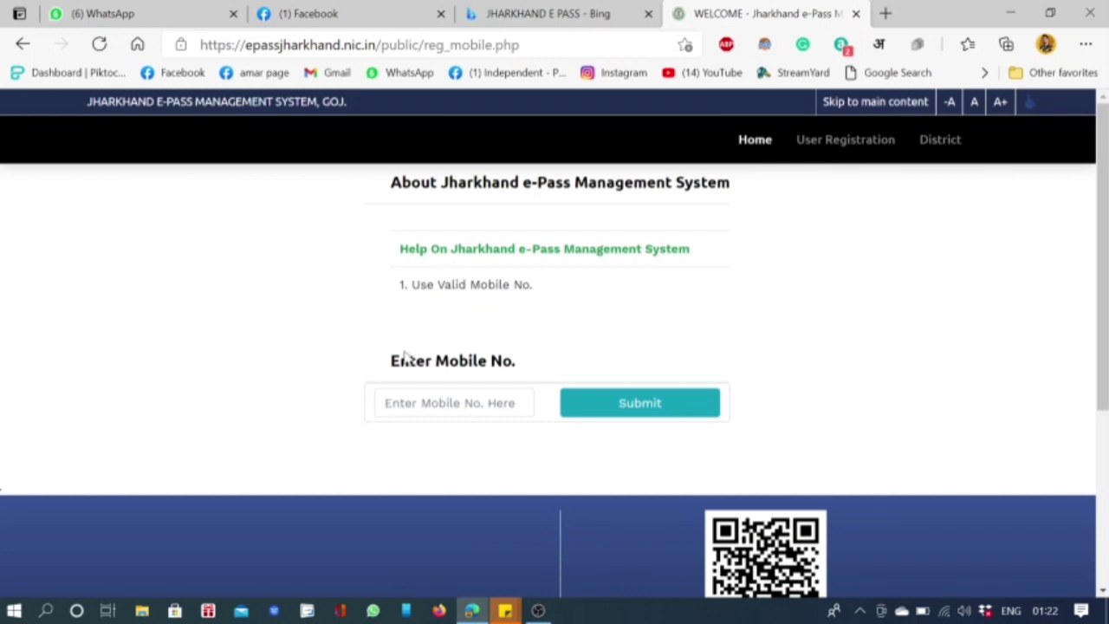
# Register a user account by submitting the mobile number and an account password that meets the password policy
pyautogui.click(451, 403)
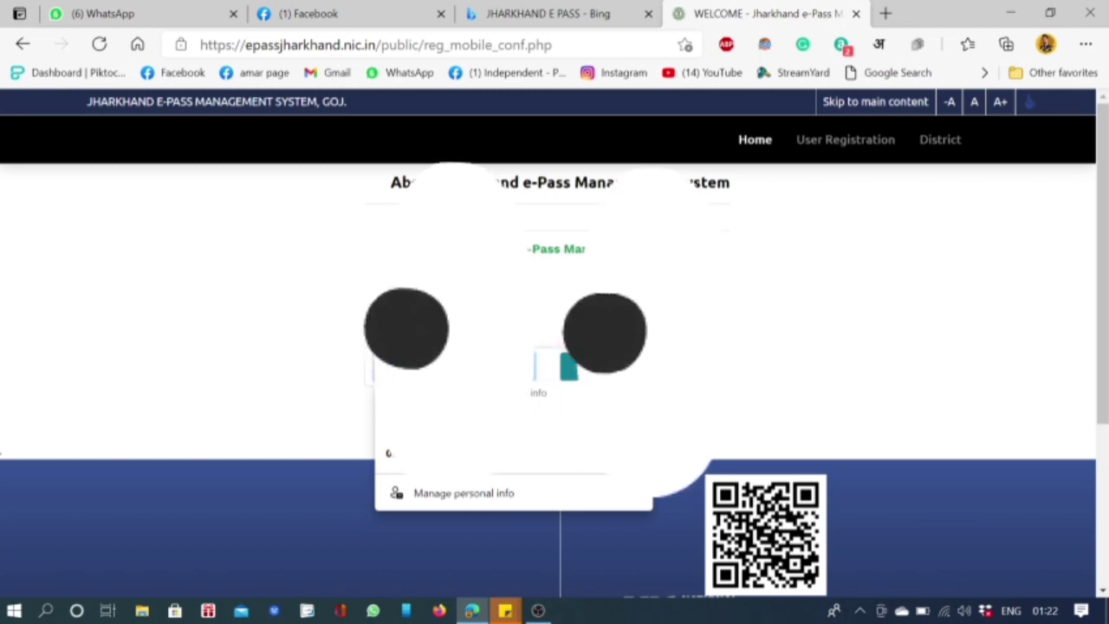
pyautogui.press('Return')
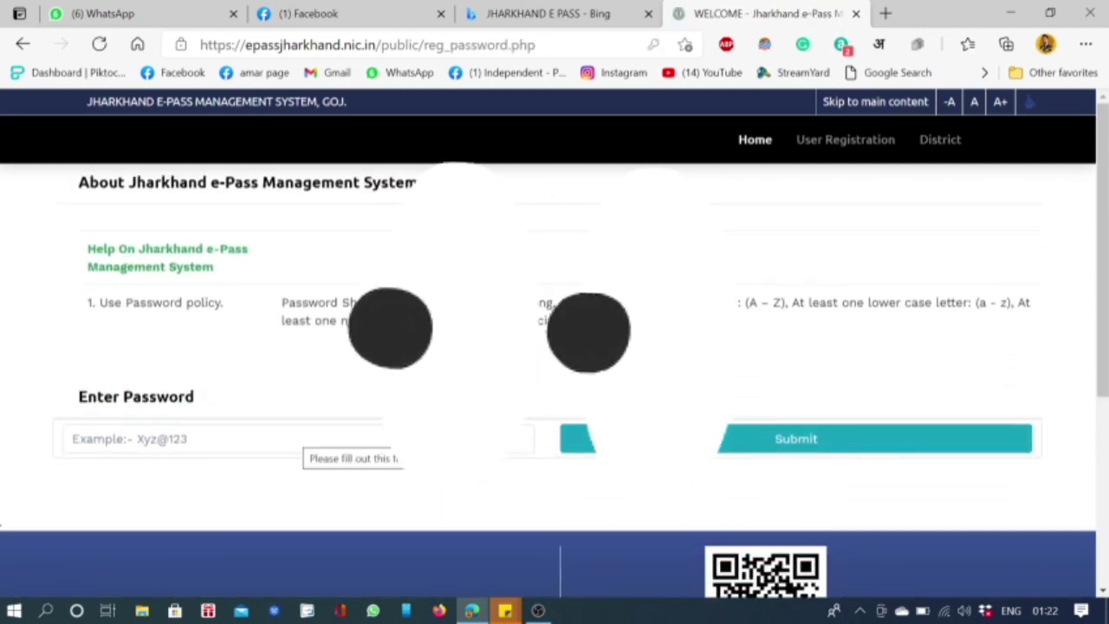
pyautogui.click(299, 438)
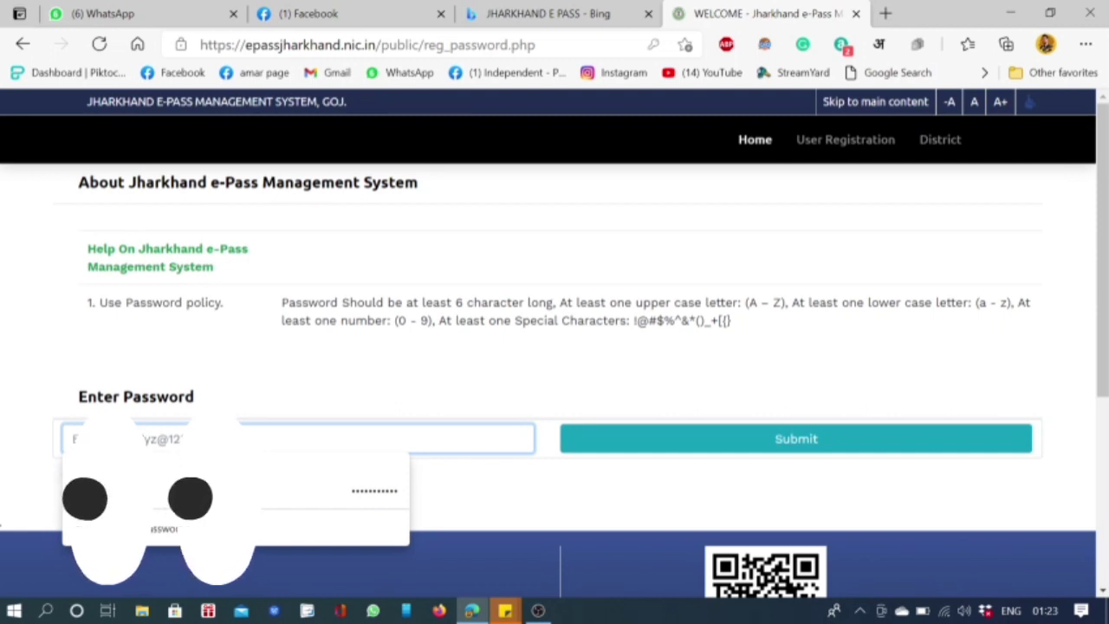
pyautogui.click(160, 492)
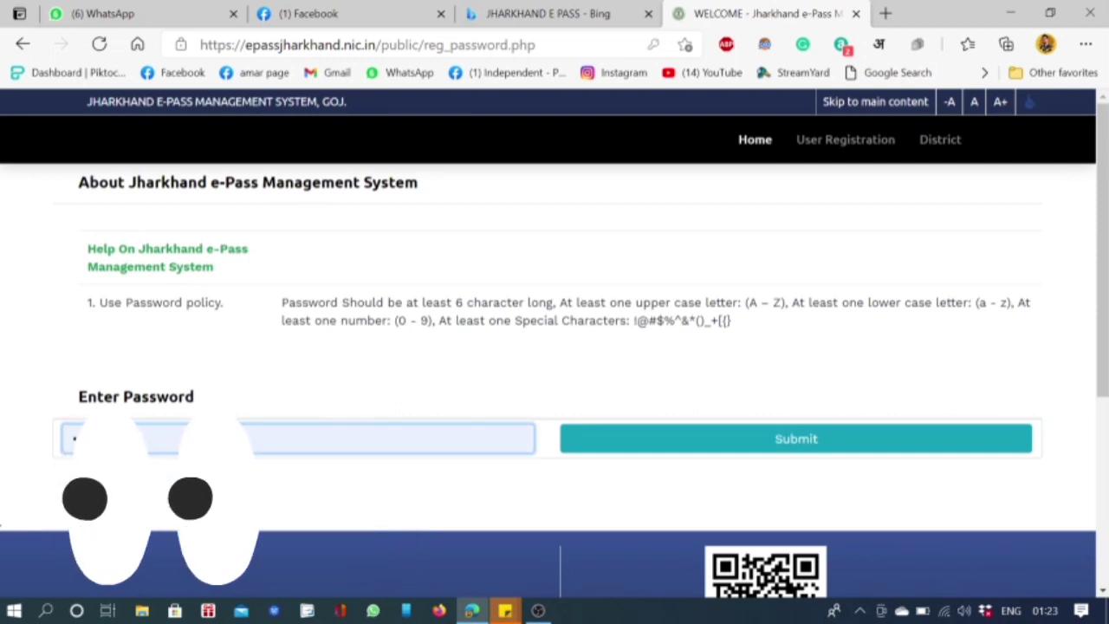
pyautogui.click(652, 445)
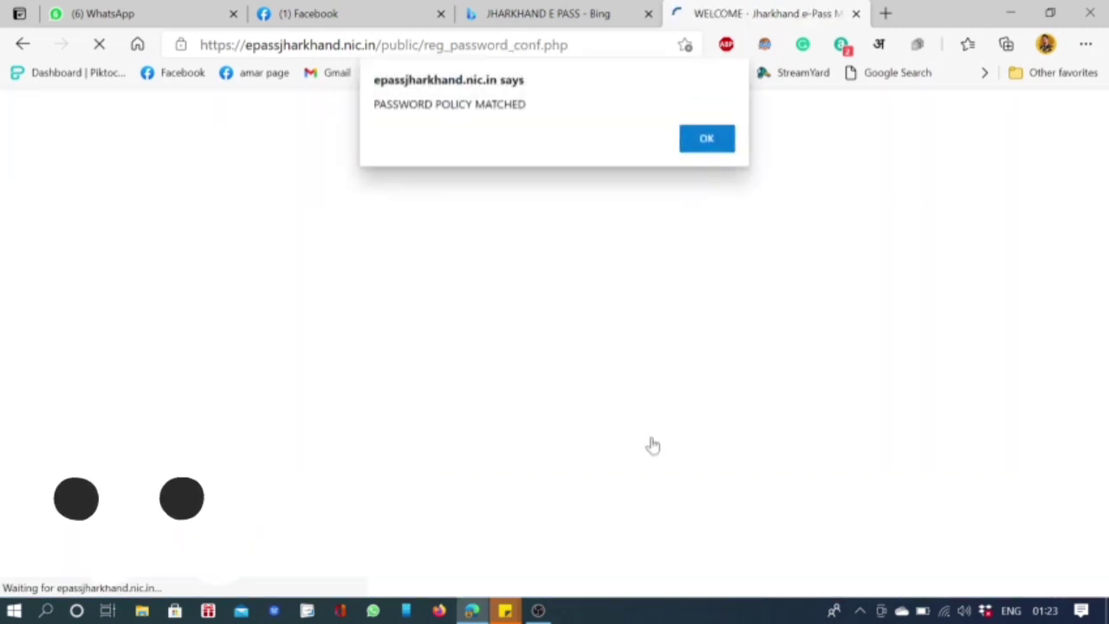
pyautogui.click(707, 139)
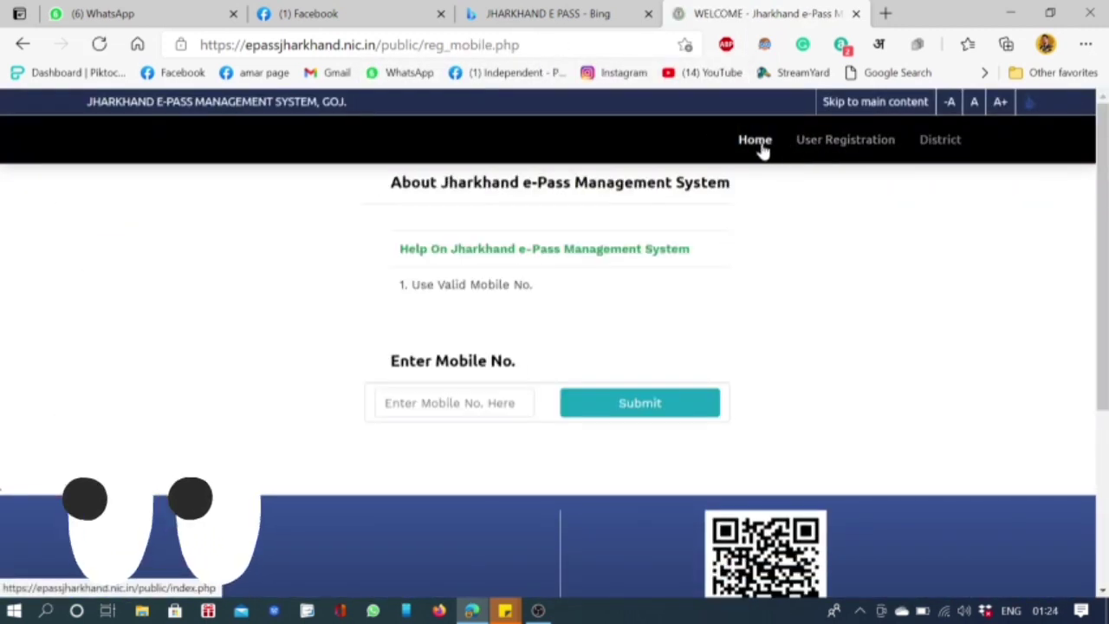
# Log in from the site's home page with the registered mobile number, account password and the displayed captcha number
pyautogui.click(762, 147)
pyautogui.scroll(-5, 559, 405)
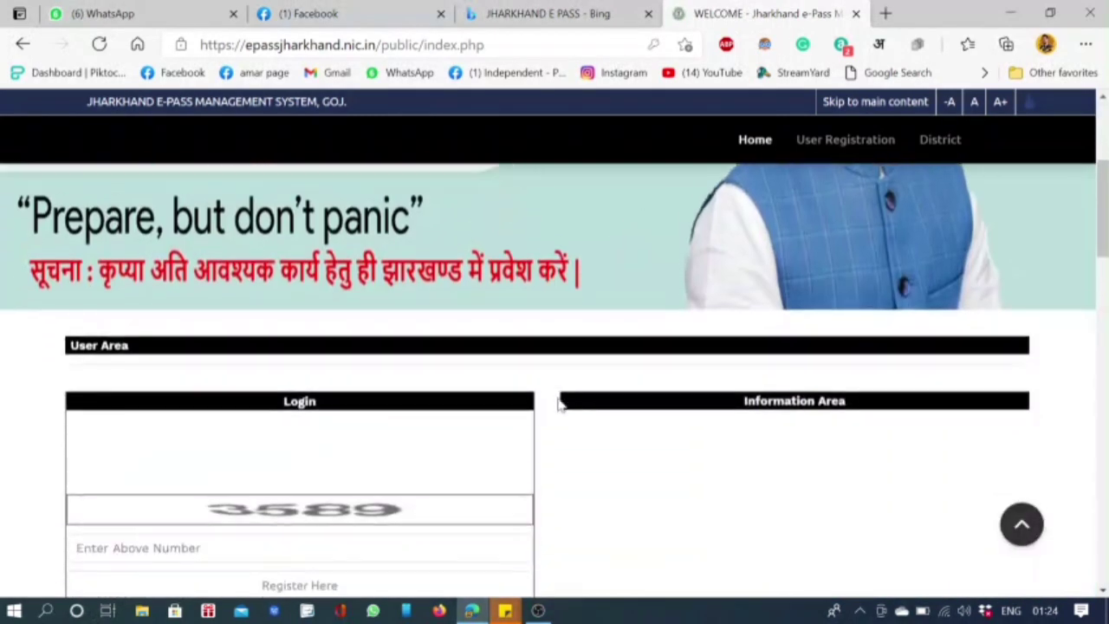
pyautogui.click(146, 283)
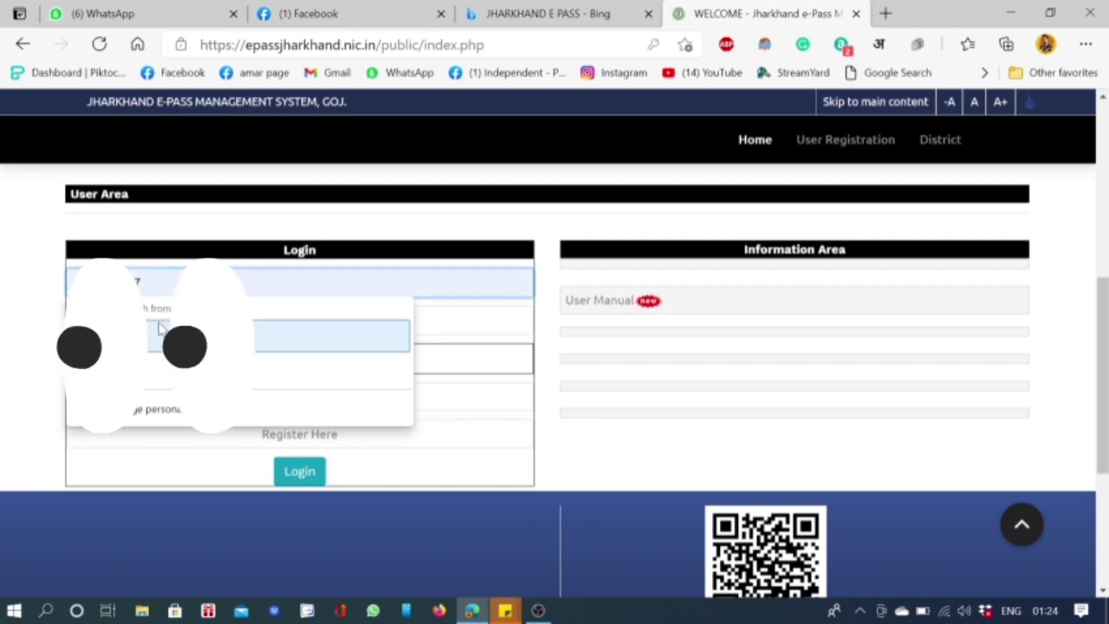
pyautogui.click(378, 340)
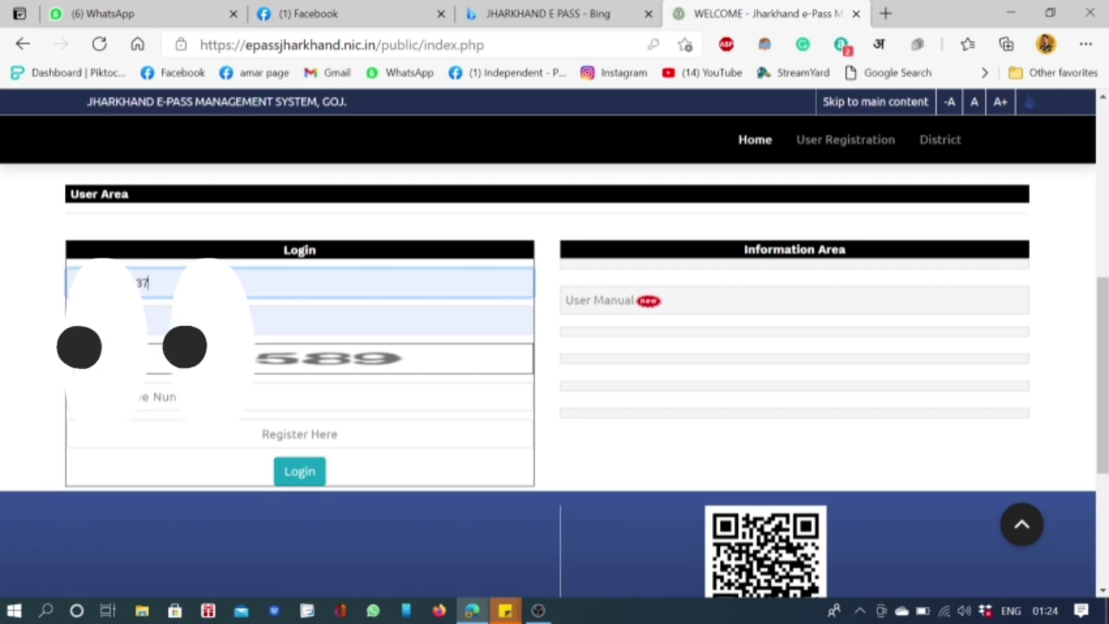
pyautogui.press('Return')
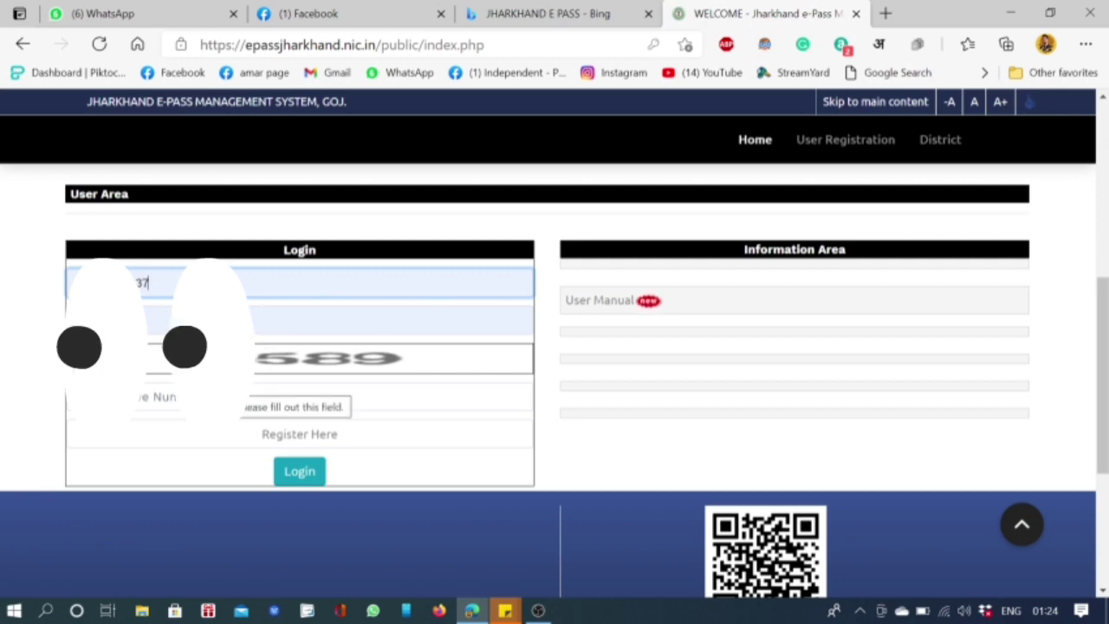
pyautogui.click(347, 397)
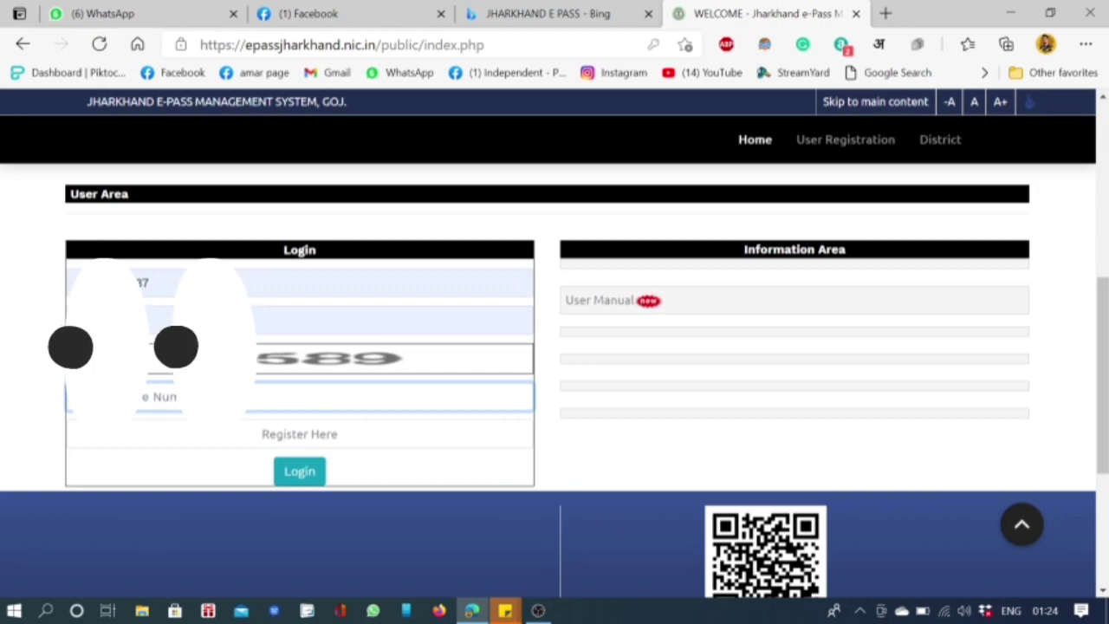
pyautogui.press('Return')
pyautogui.click(296, 482)
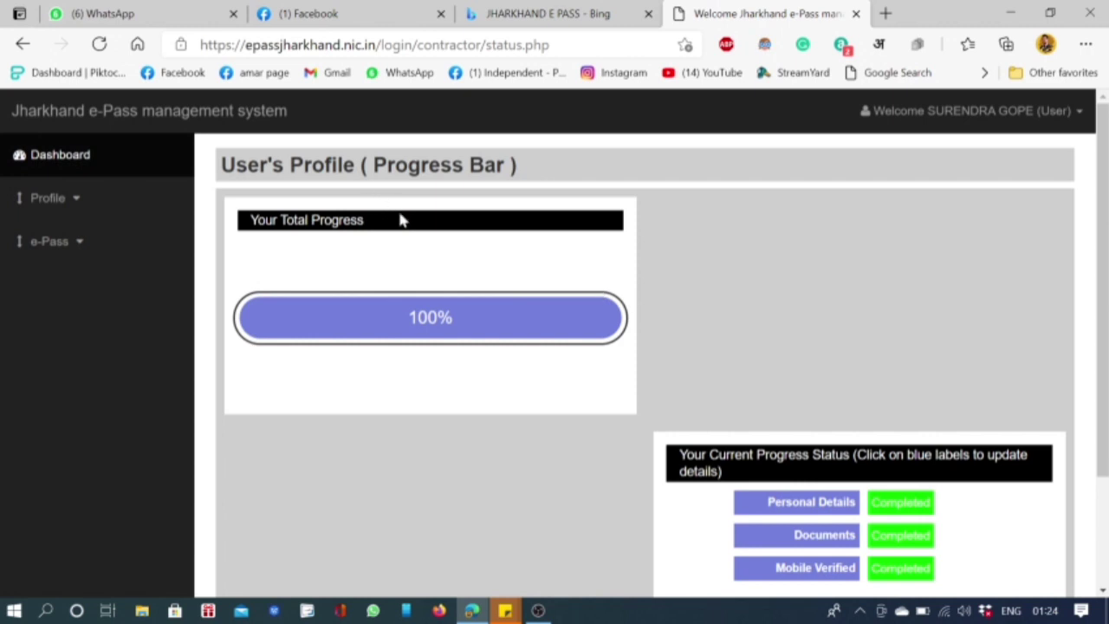
# Review the profile progress status and the Personal Details form, and return to the profile progress page
pyautogui.scroll(-1, 401, 219)
pyautogui.scroll(1, 401, 218)
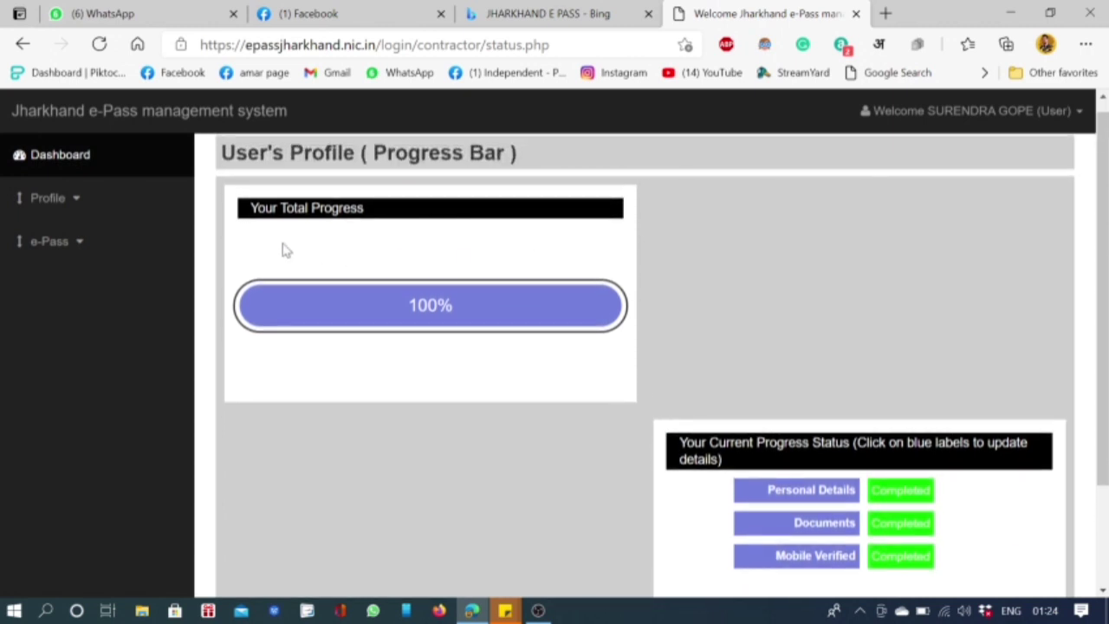
pyautogui.scroll(-2, 771, 394)
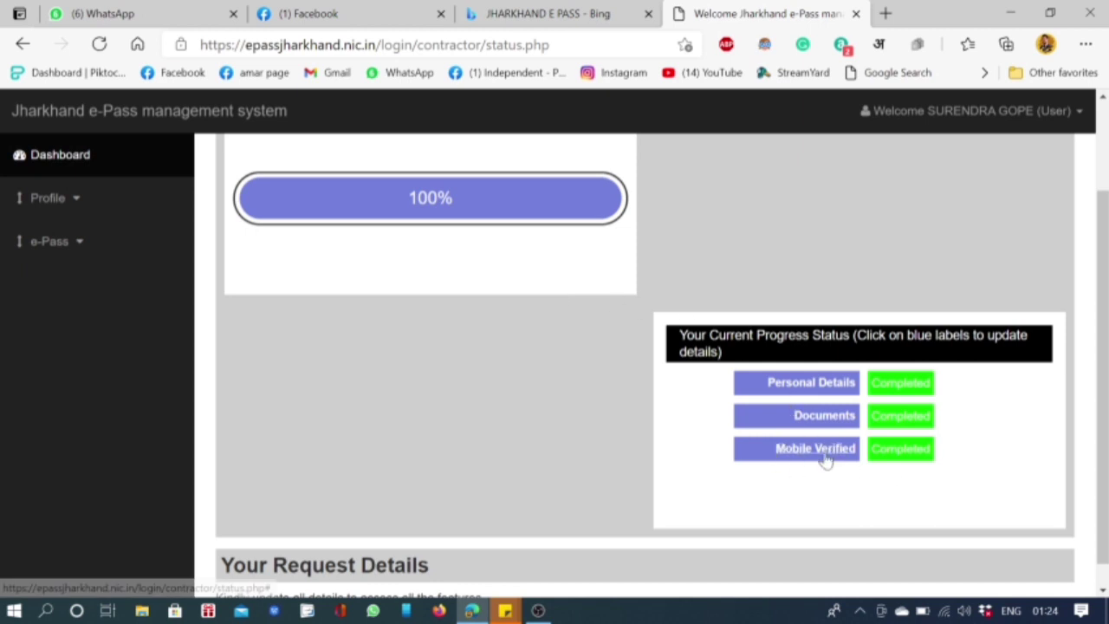
pyautogui.click(822, 388)
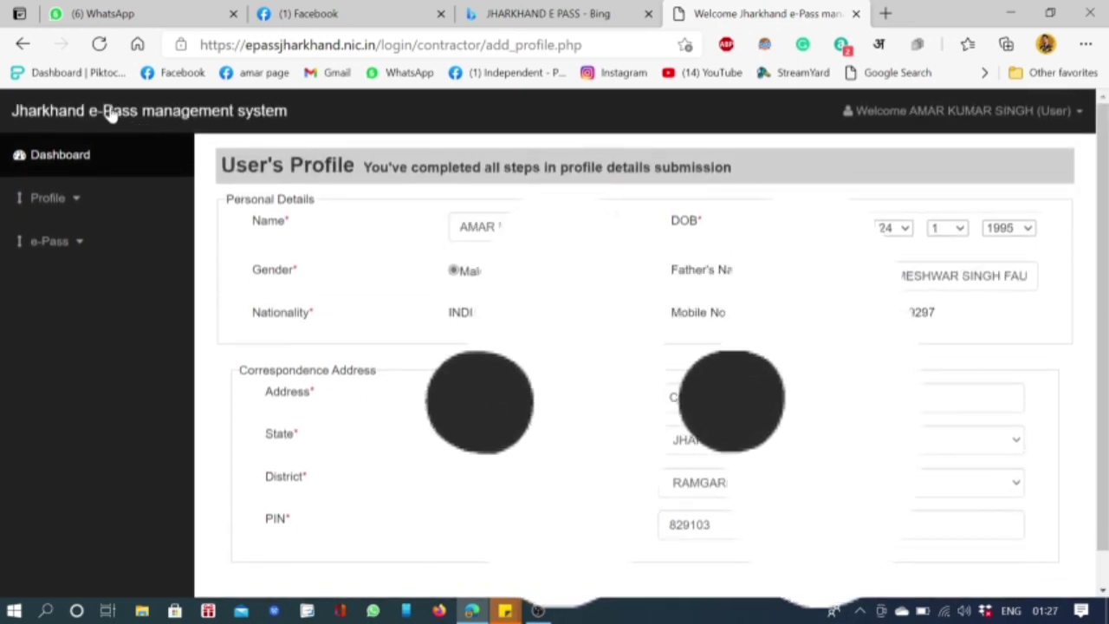
pyautogui.click(61, 201)
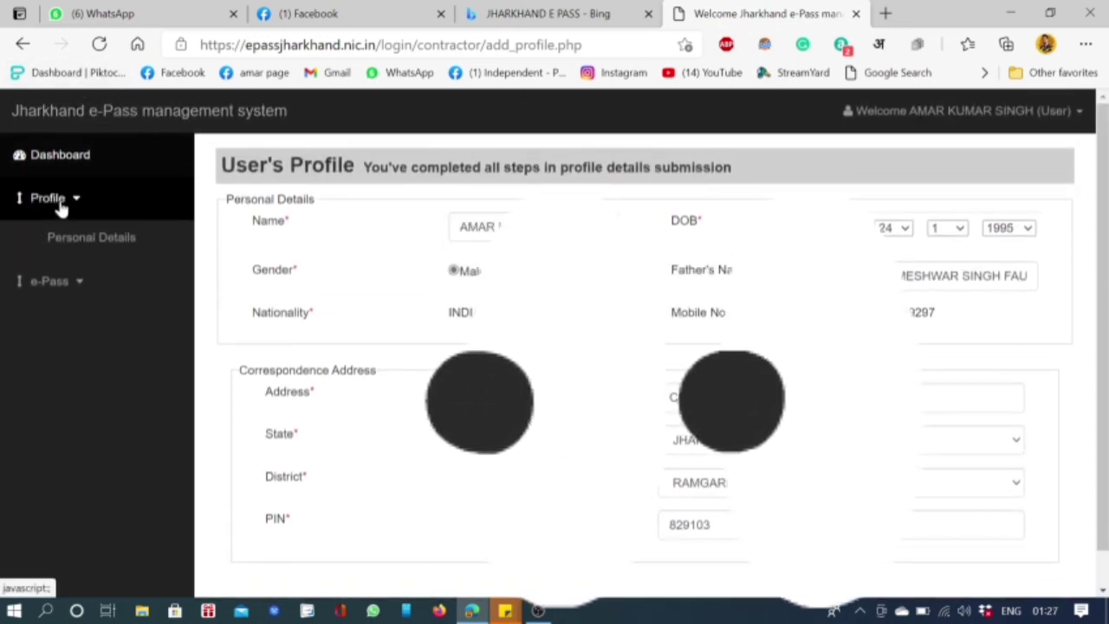
pyautogui.click(91, 239)
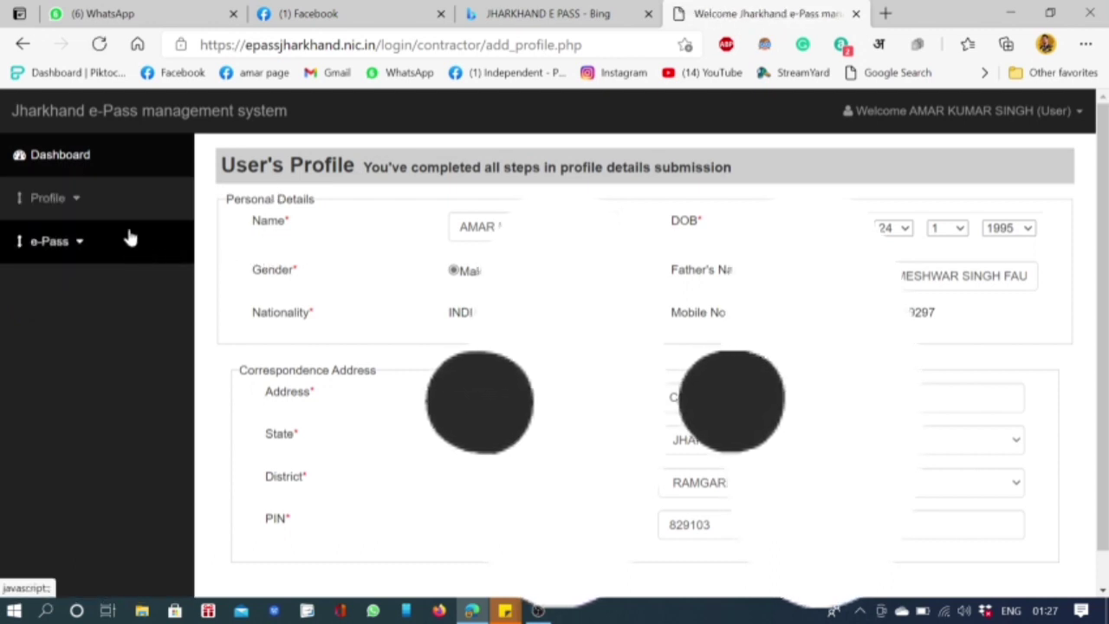
pyautogui.click(24, 45)
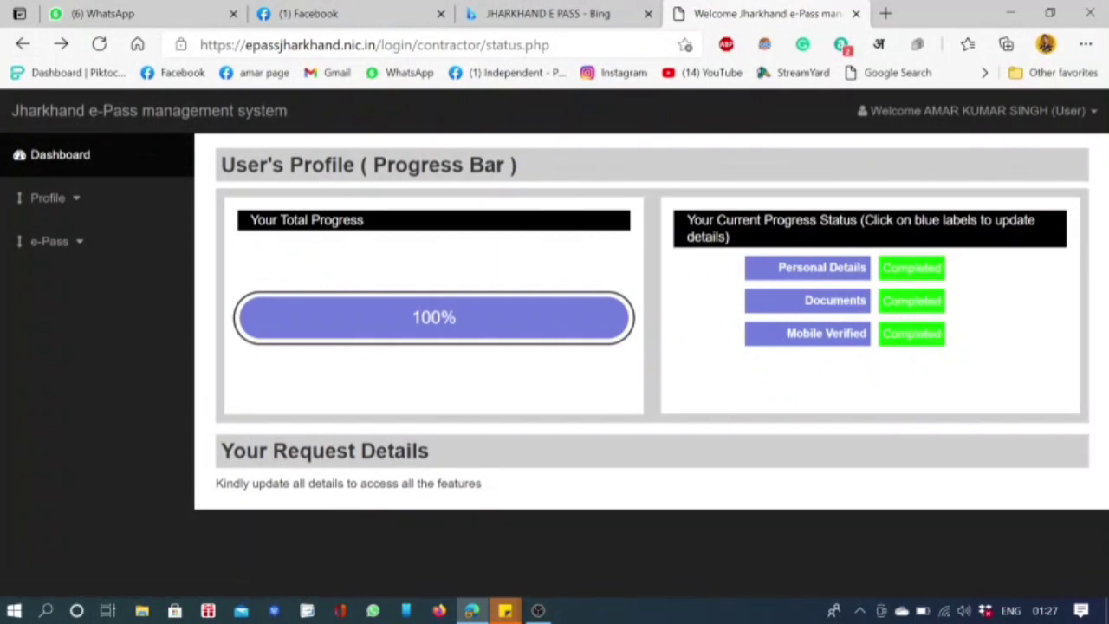
# Open the Documents details, keep Aadhar Card as the ID type and save the ID details
pyautogui.click(833, 304)
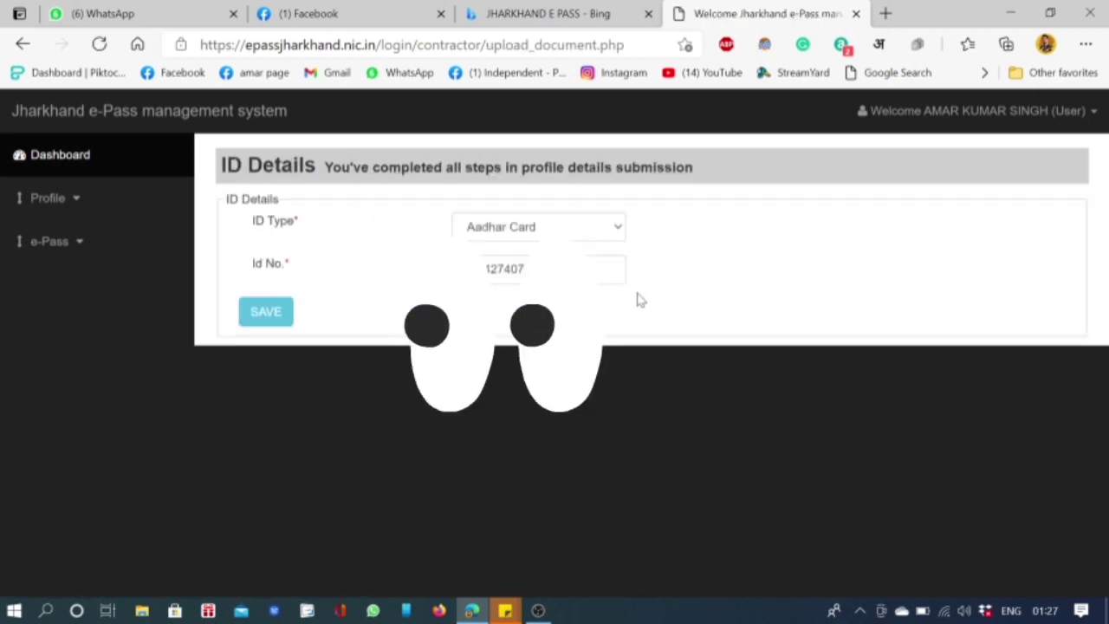
pyautogui.click(578, 233)
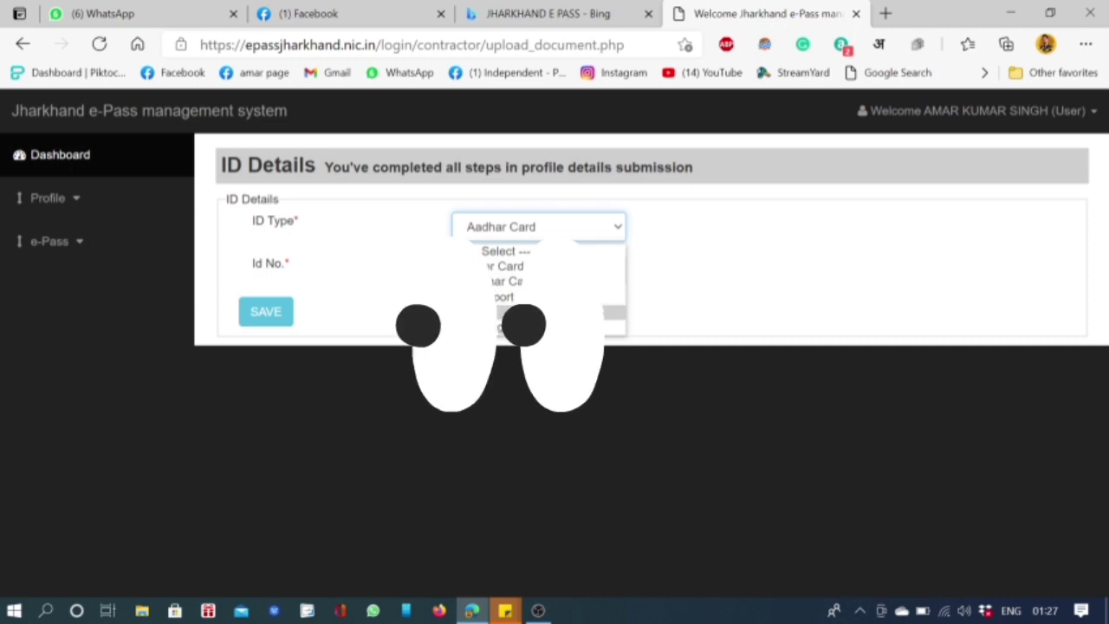
pyautogui.click(700, 245)
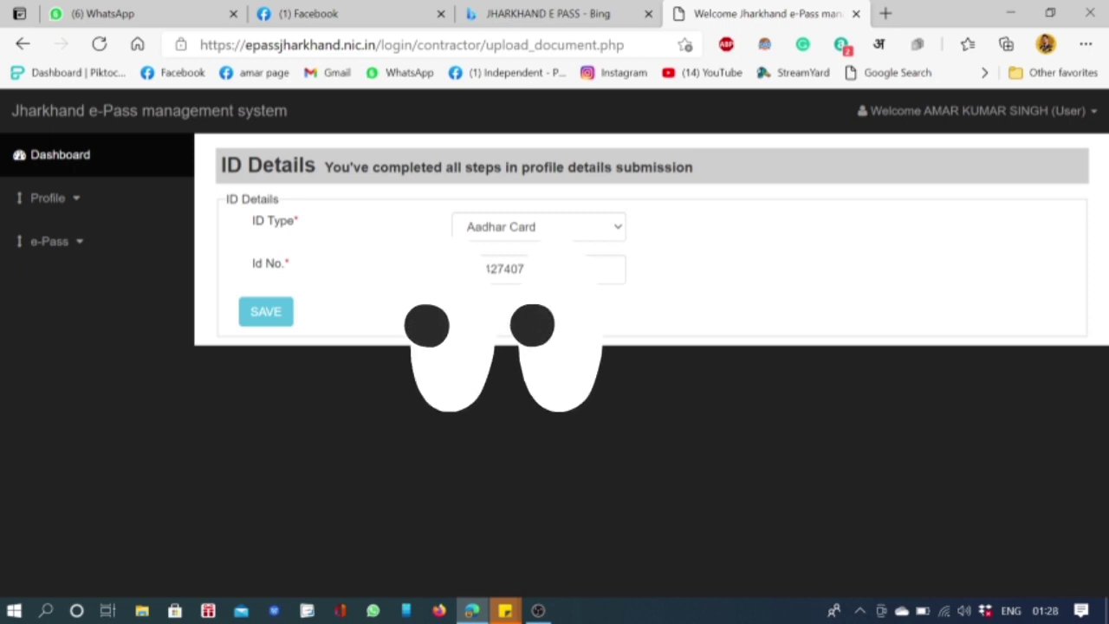
pyautogui.click(289, 321)
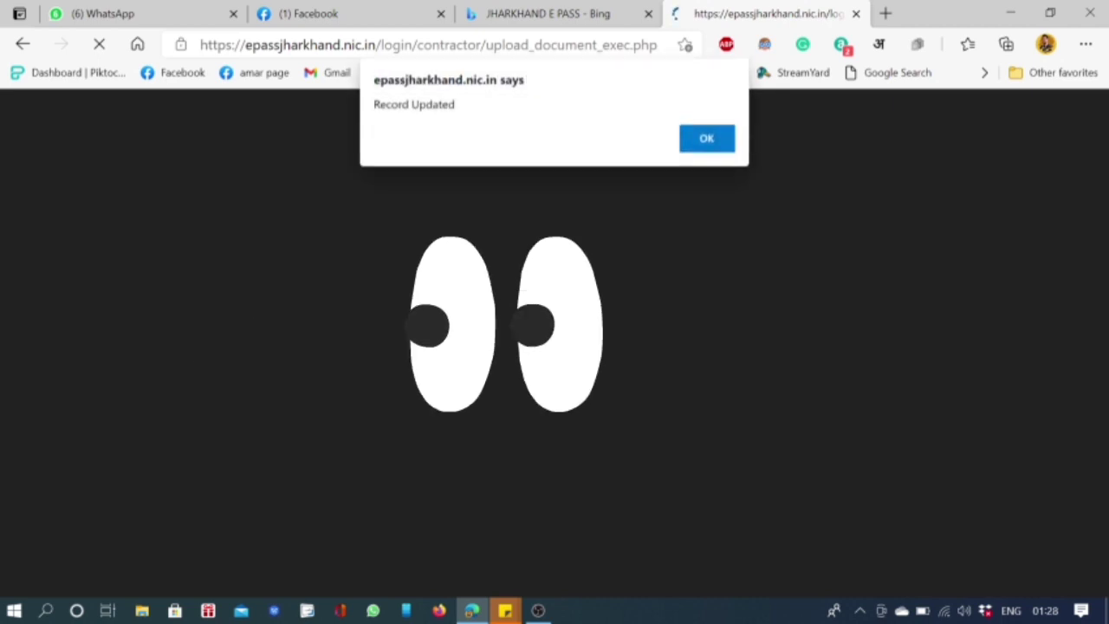
pyautogui.click(705, 142)
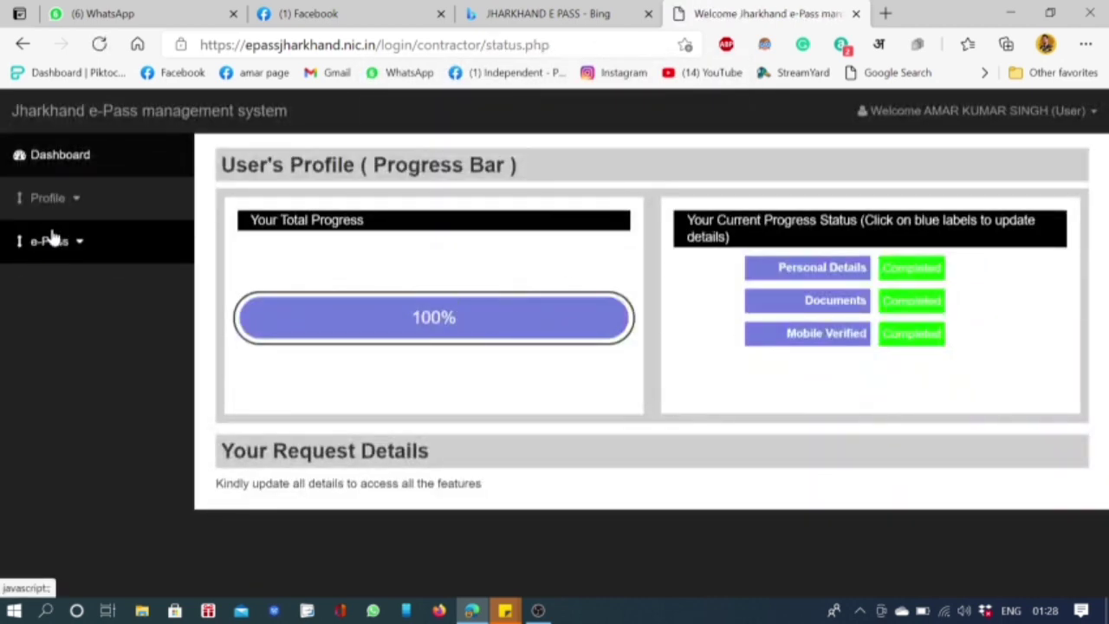
# Start a new e-Pass request and select RAMGARH as the approving district
pyautogui.click(54, 240)
pyautogui.click(50, 286)
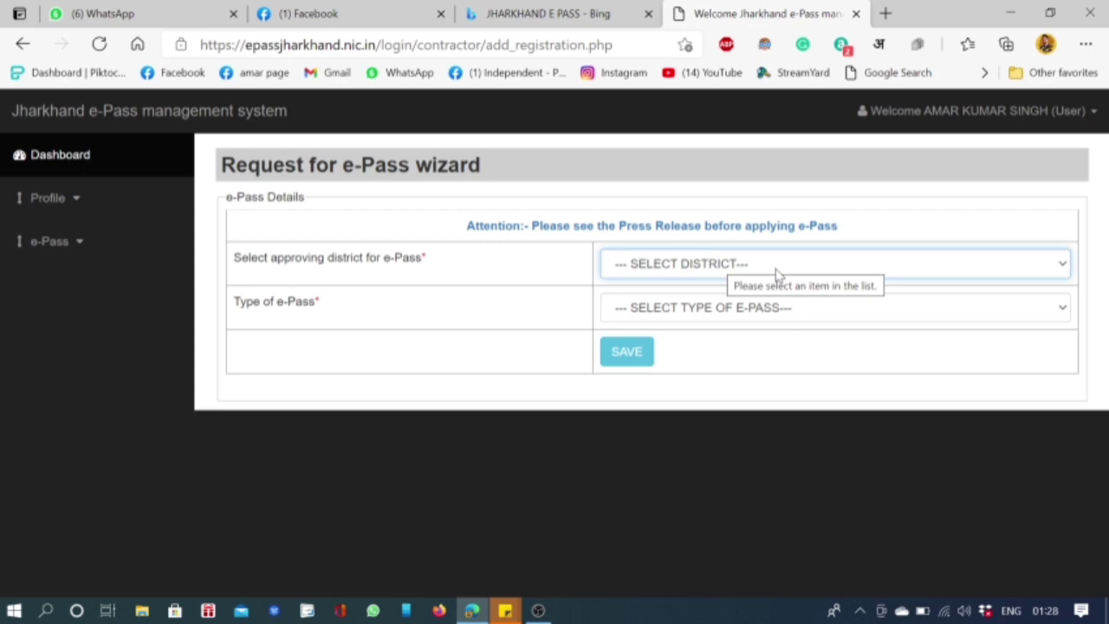
pyautogui.click(778, 272)
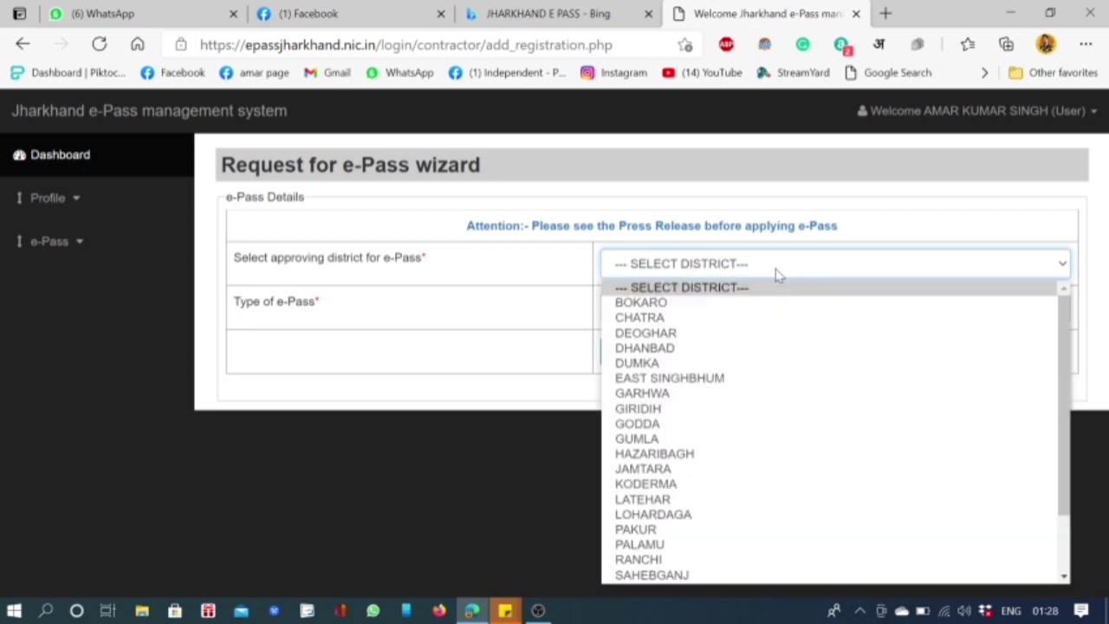
pyautogui.scroll(-2, 702, 524)
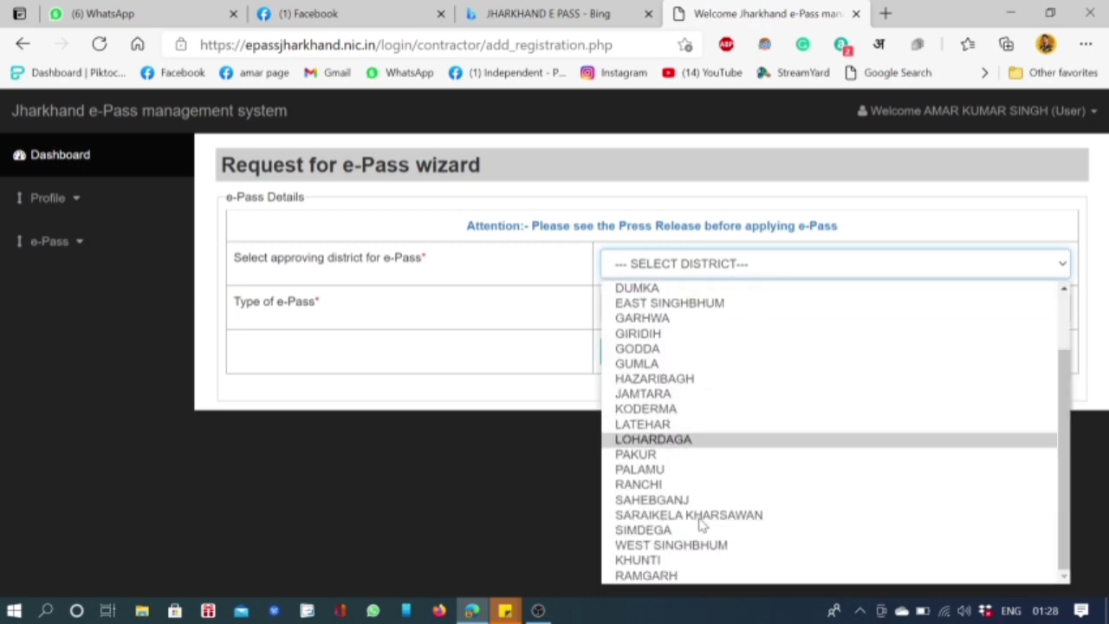
pyautogui.click(680, 561)
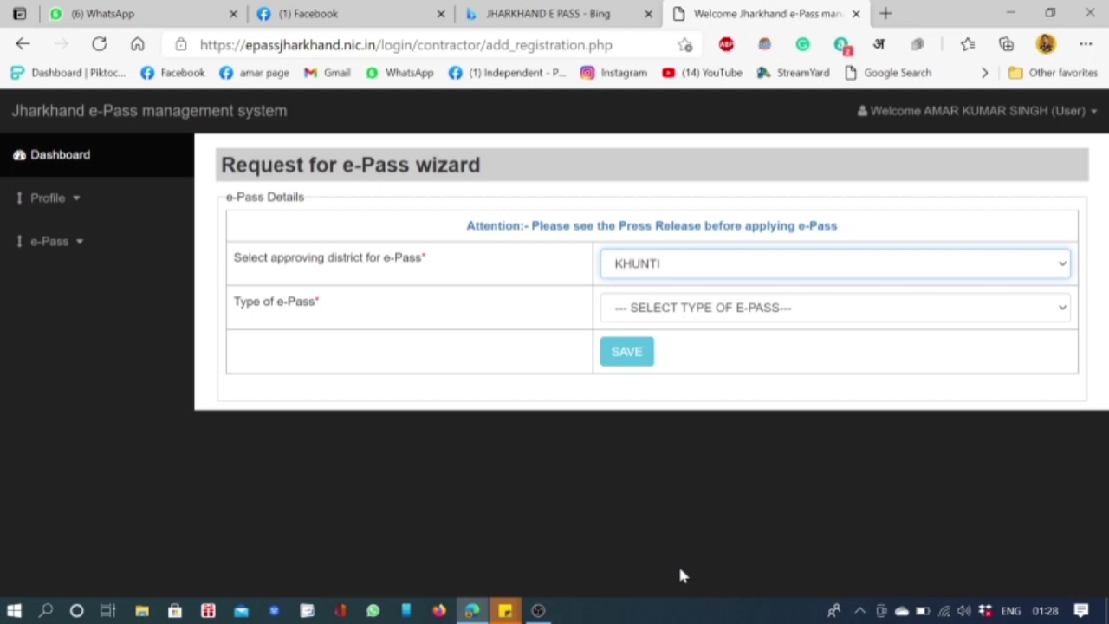
pyautogui.click(754, 265)
pyautogui.scroll(-1, 718, 511)
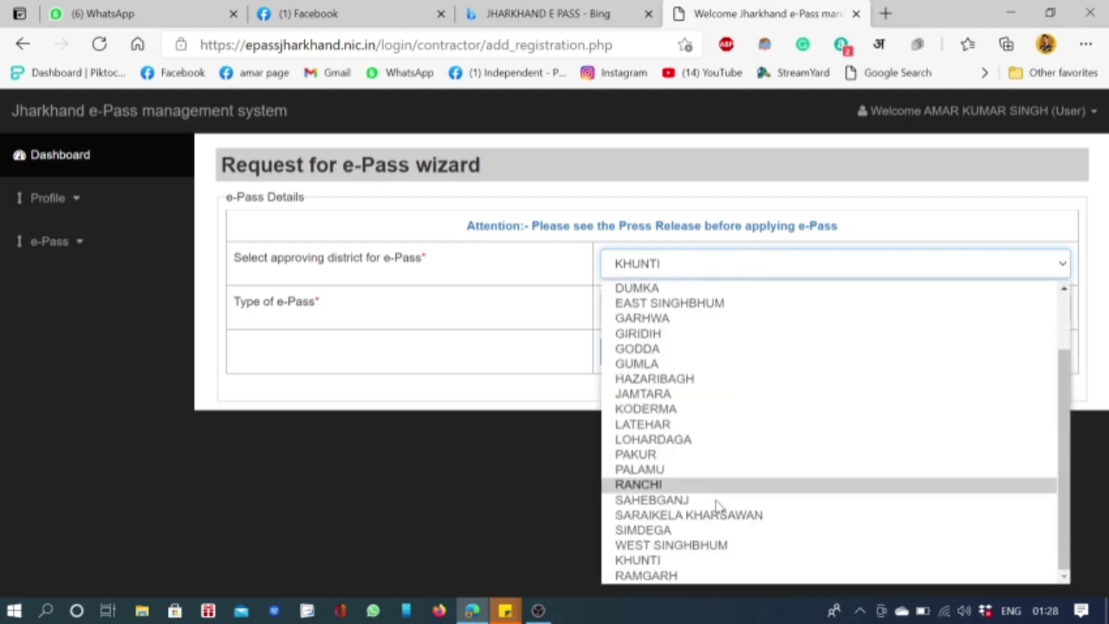
pyautogui.click(684, 577)
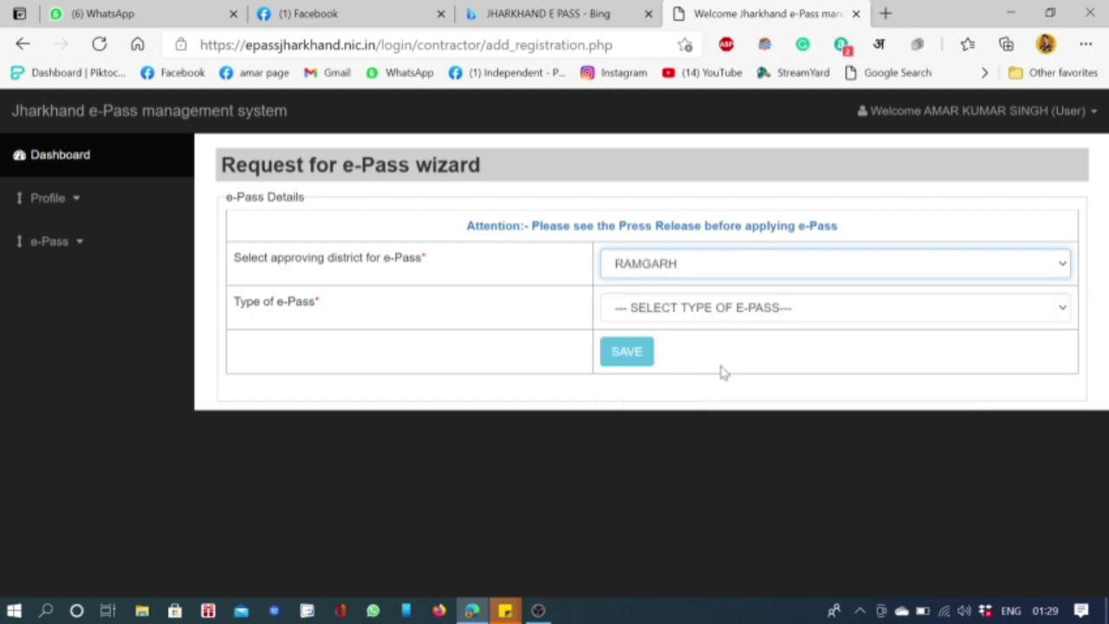
# Set the type of e-Pass to Within the District Boundary and save the first part of the request
pyautogui.click(832, 310)
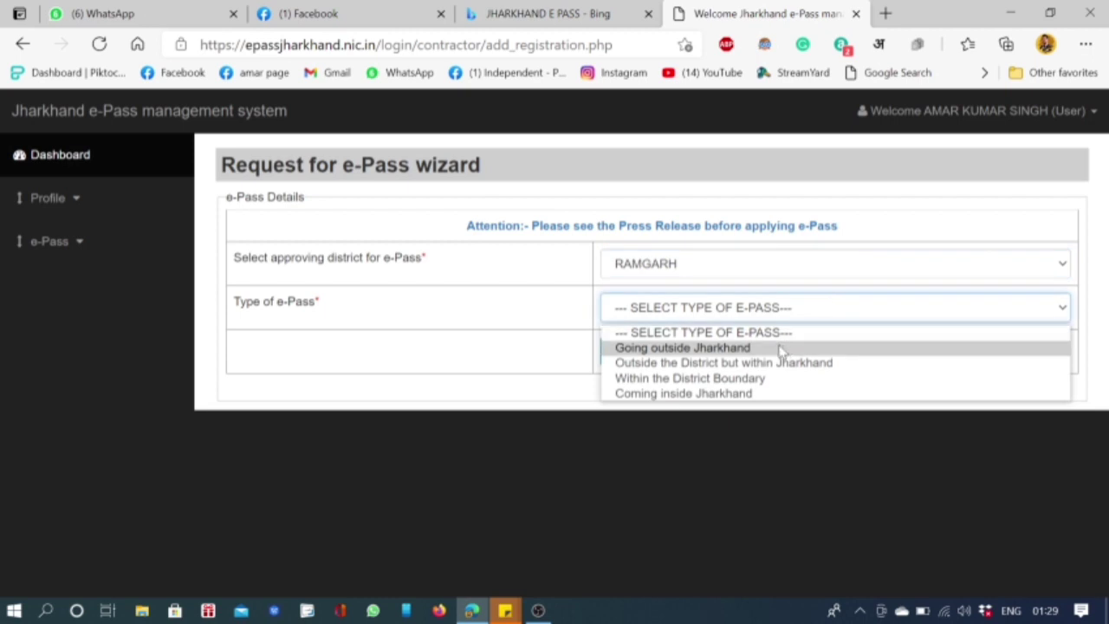
pyautogui.click(727, 379)
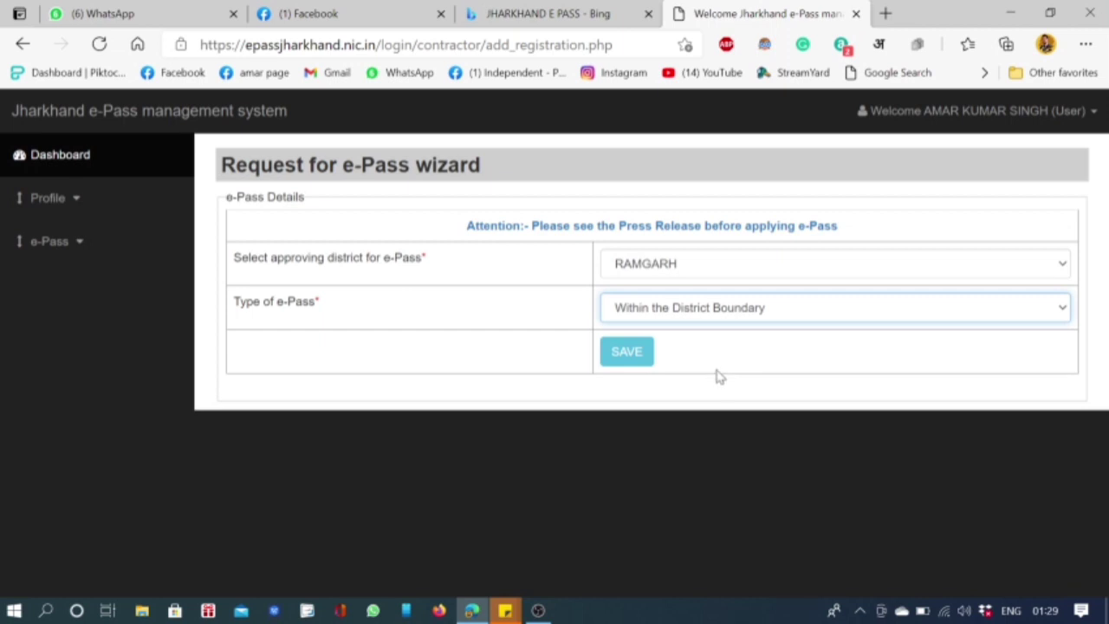
pyautogui.click(628, 352)
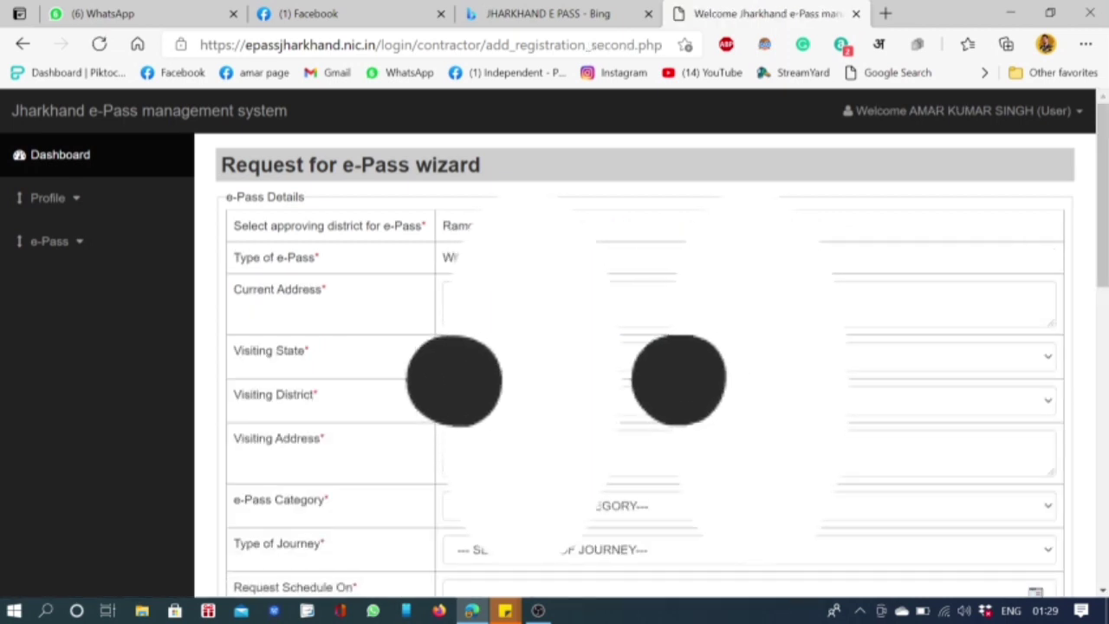
# Fill in the applicant's current address and enter BARKAKANA RAILWAY STATION OFFICE as the visiting address
pyautogui.click(745, 304)
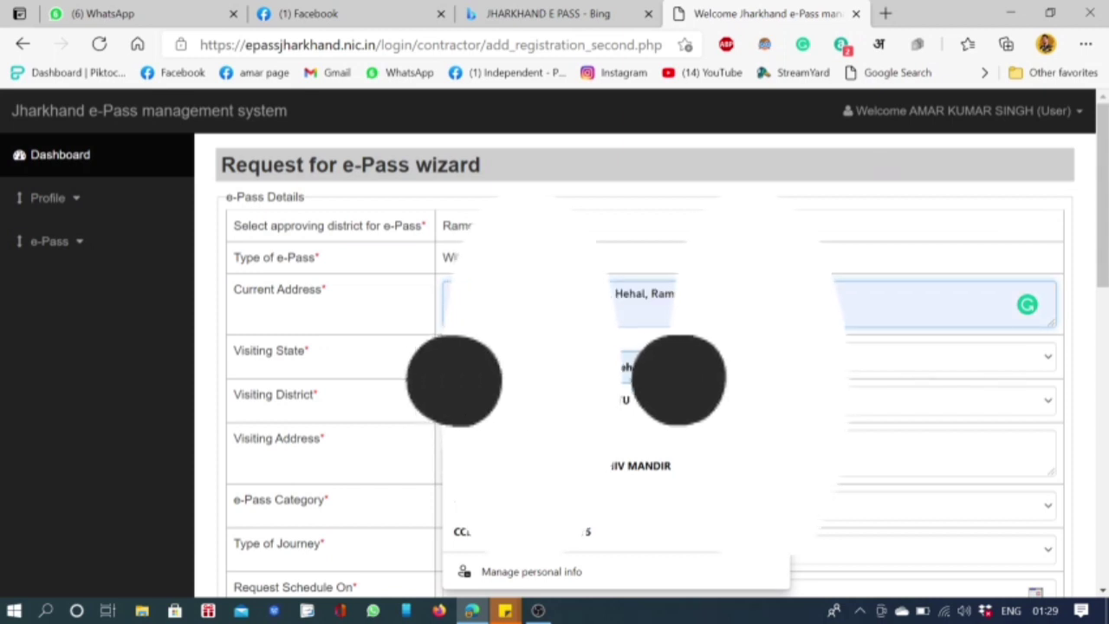
pyautogui.press('Return')
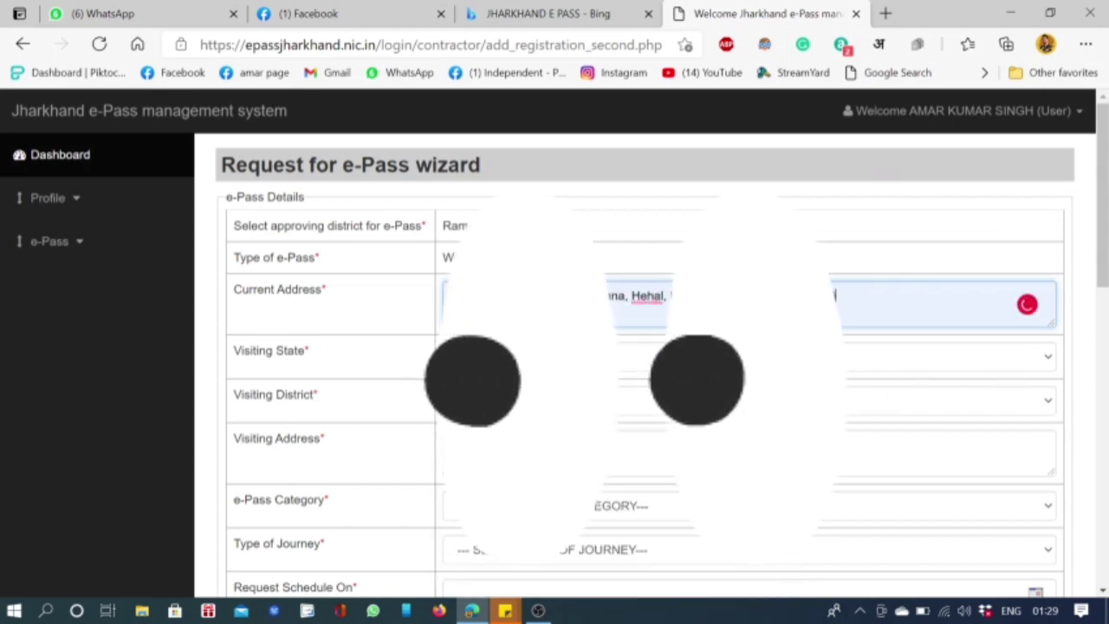
pyautogui.click(745, 452)
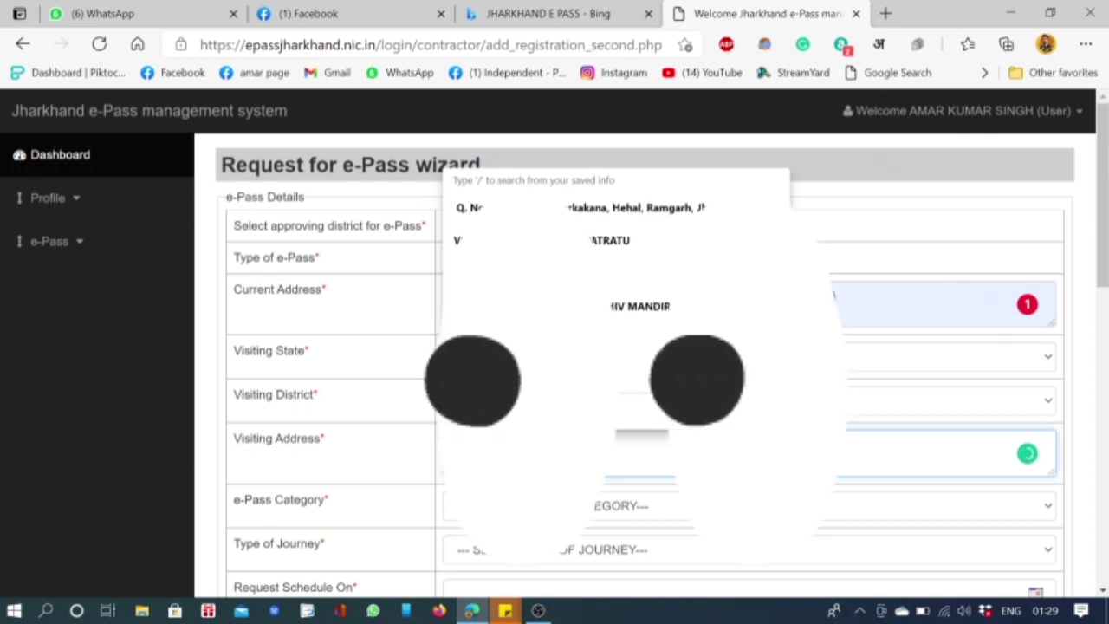
pyautogui.write('TION')
pyautogui.write('OFFIC')
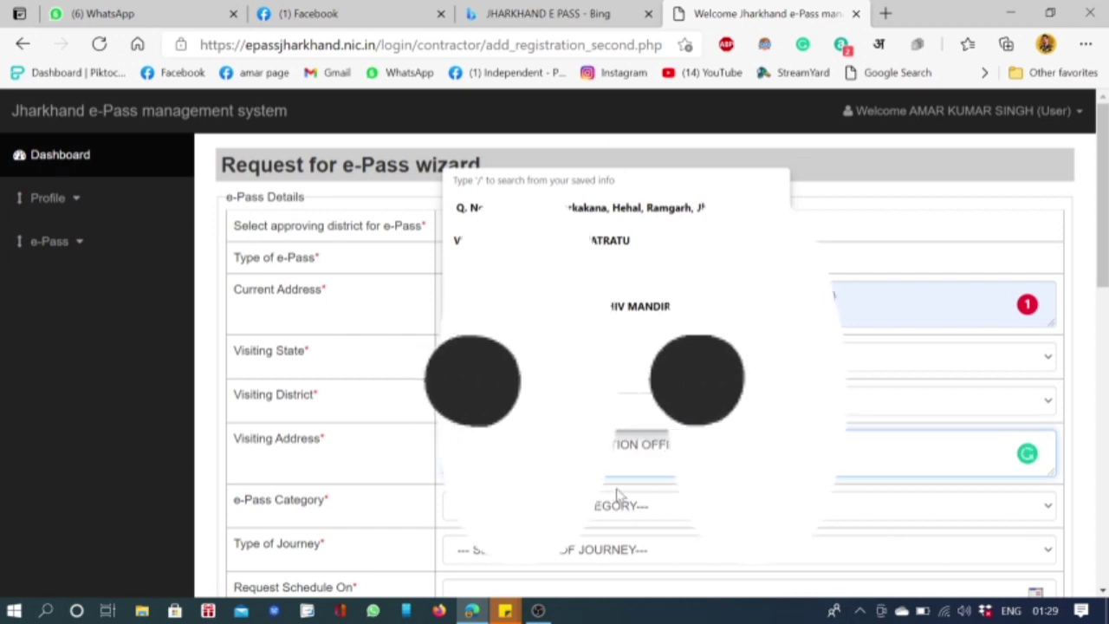
# Set the e-Pass category to Employee-Government of India/State Government/PSU/Railways/Bank/Insurance/AAI and the type of journey to Visit and Return
pyautogui.scroll(-1, 637, 516)
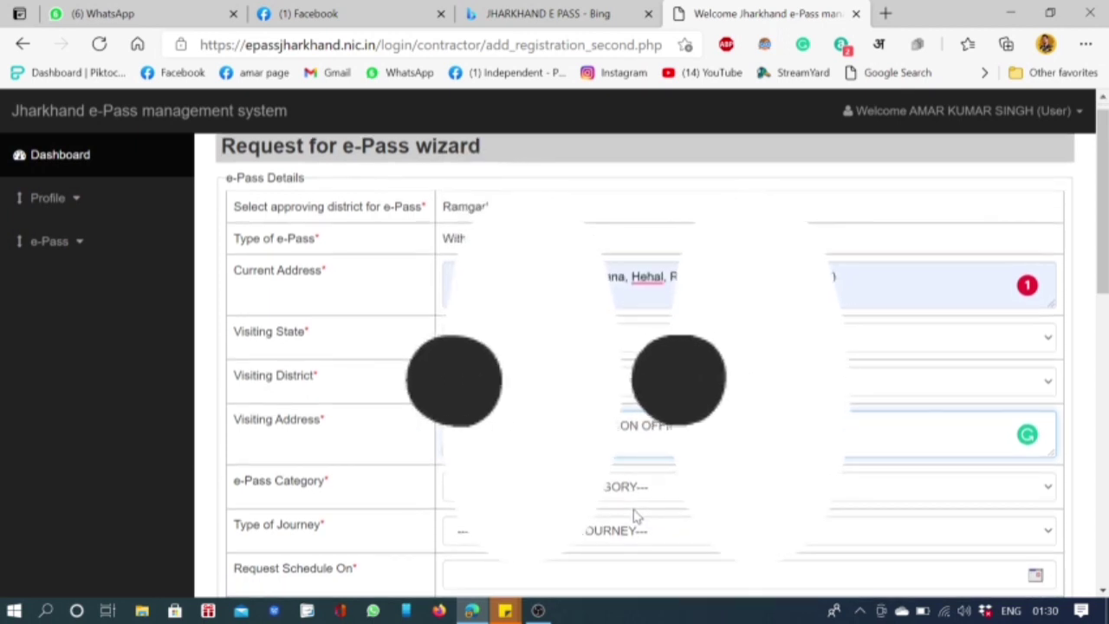
pyautogui.click(647, 494)
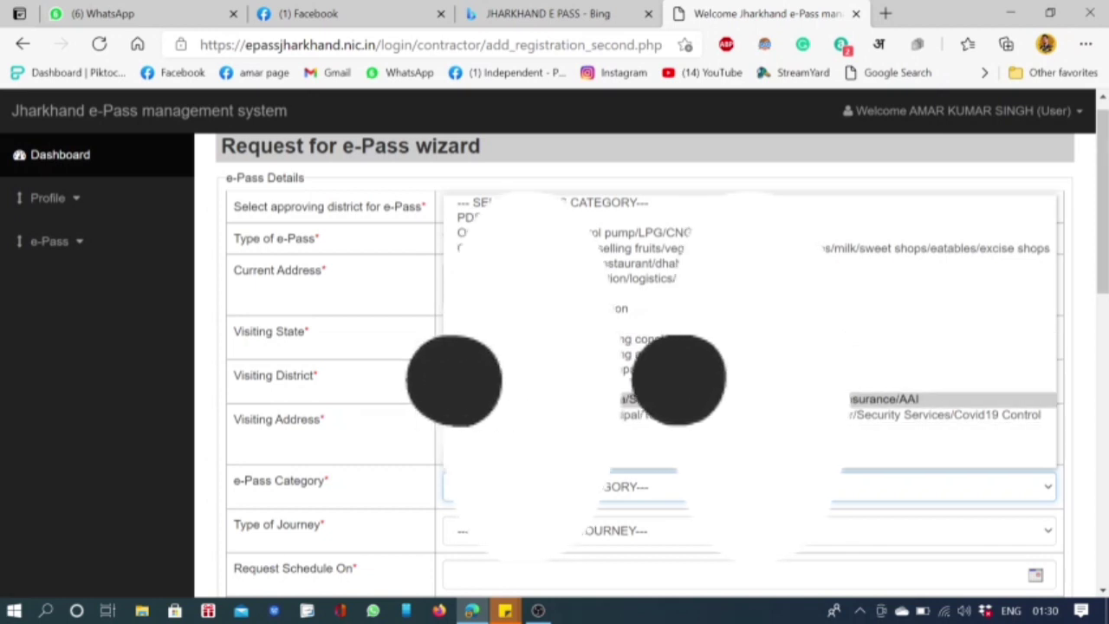
pyautogui.press('Return')
pyautogui.scroll(-1, 645, 364)
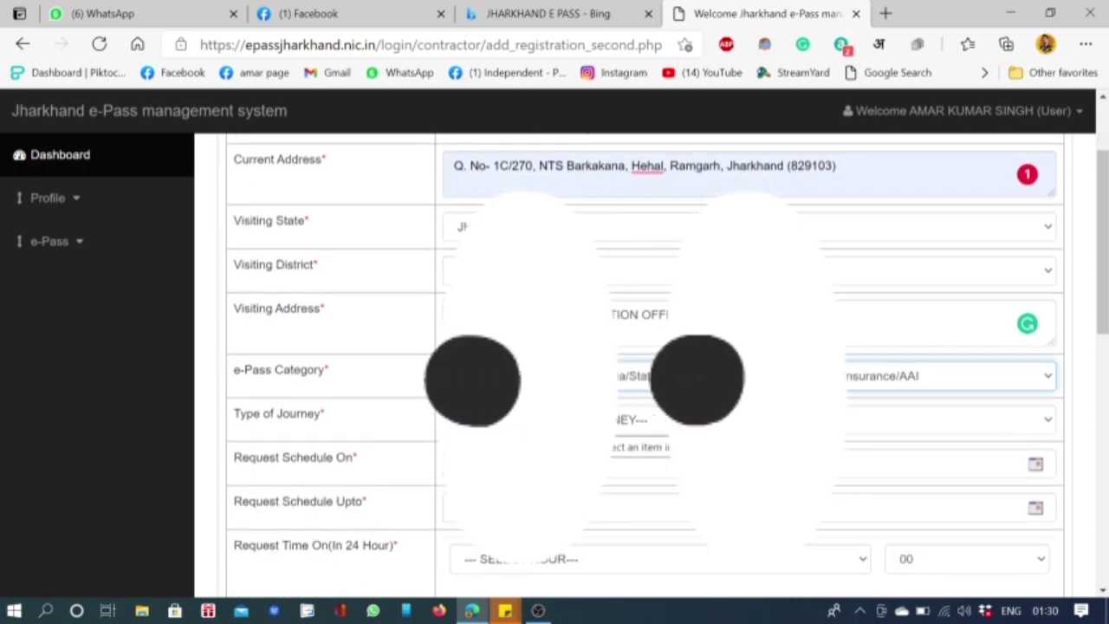
pyautogui.click(641, 420)
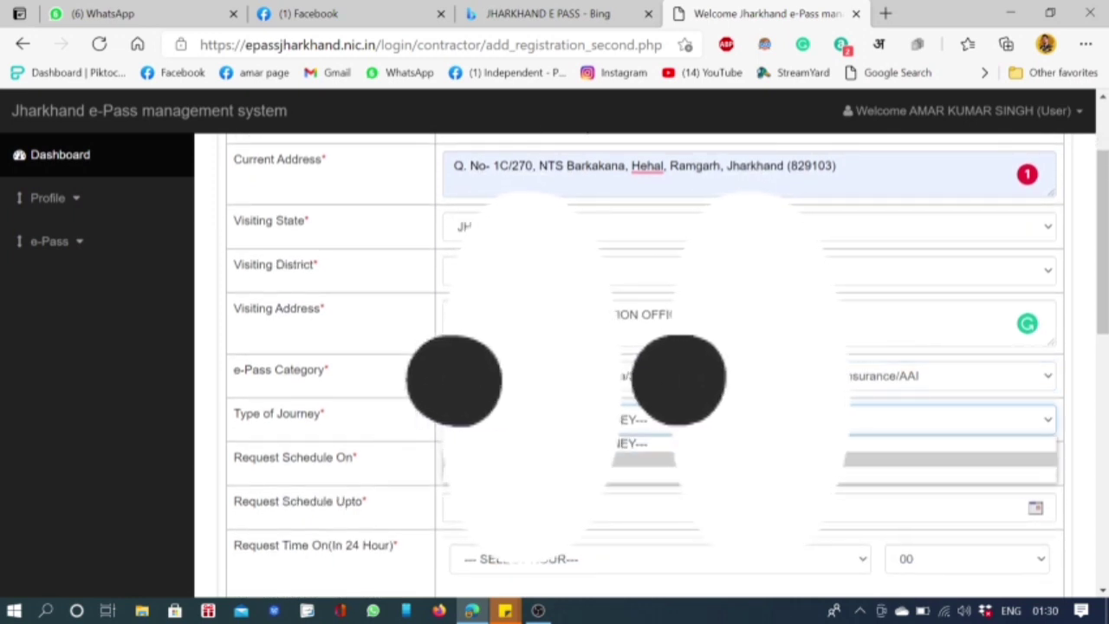
pyautogui.click(642, 443)
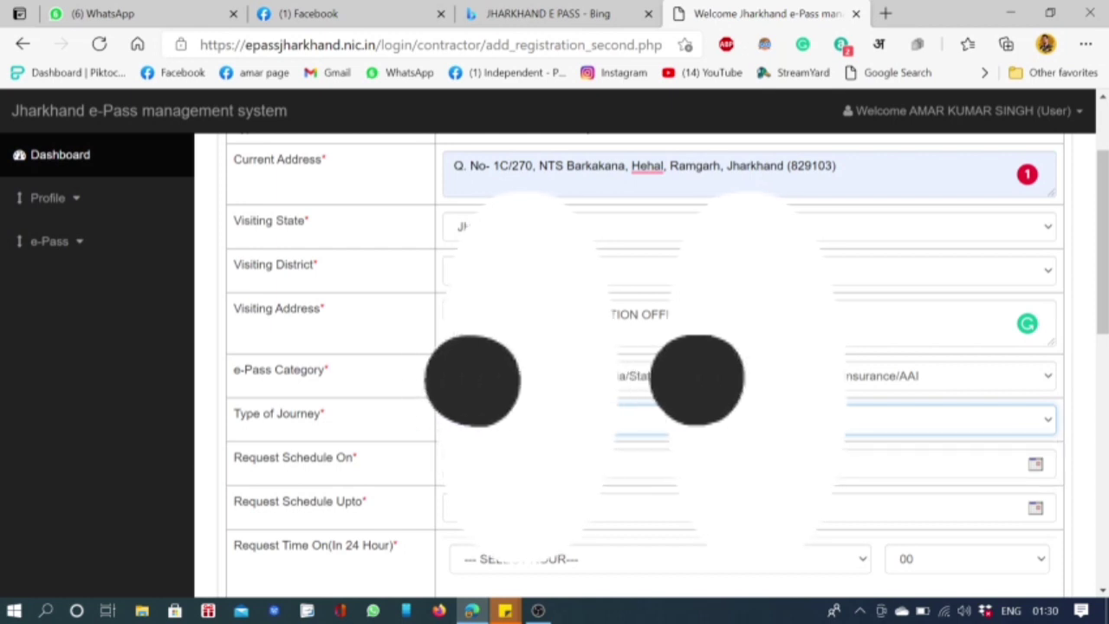
# Schedule the e-Pass request from 16-05-2021 up to 27-05-2021
pyautogui.click(610, 466)
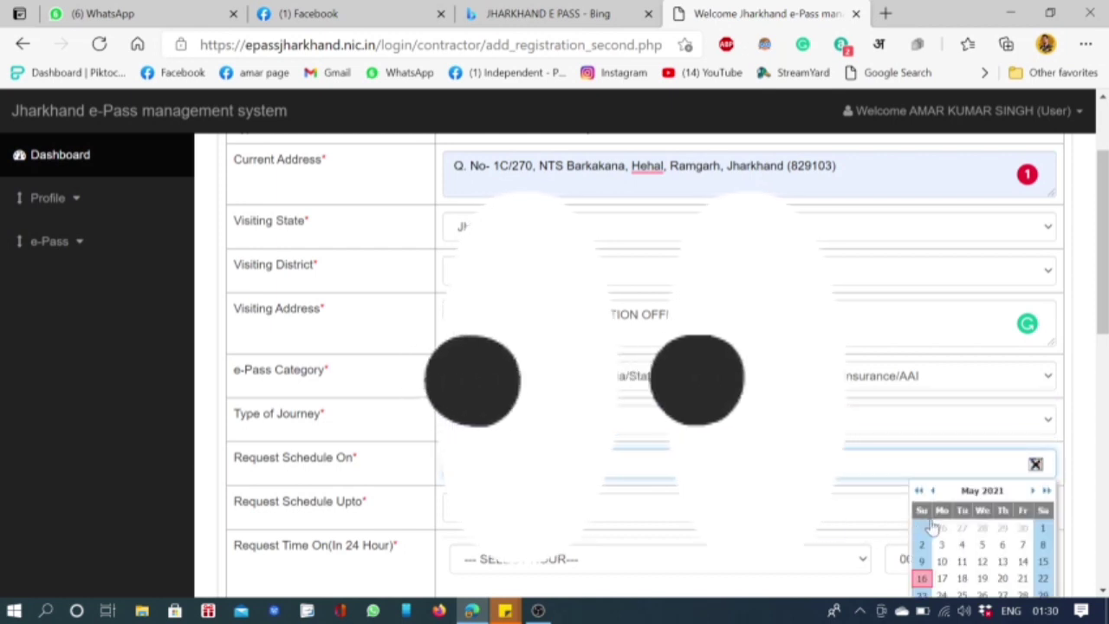
pyautogui.scroll(-1, 925, 521)
pyautogui.click(923, 515)
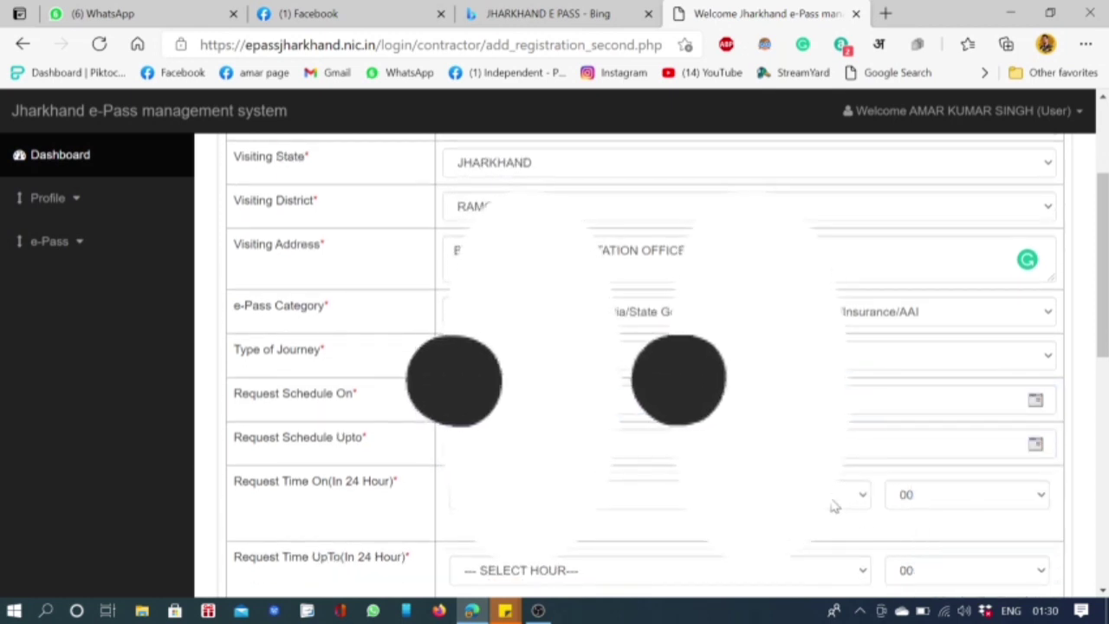
pyautogui.click(619, 450)
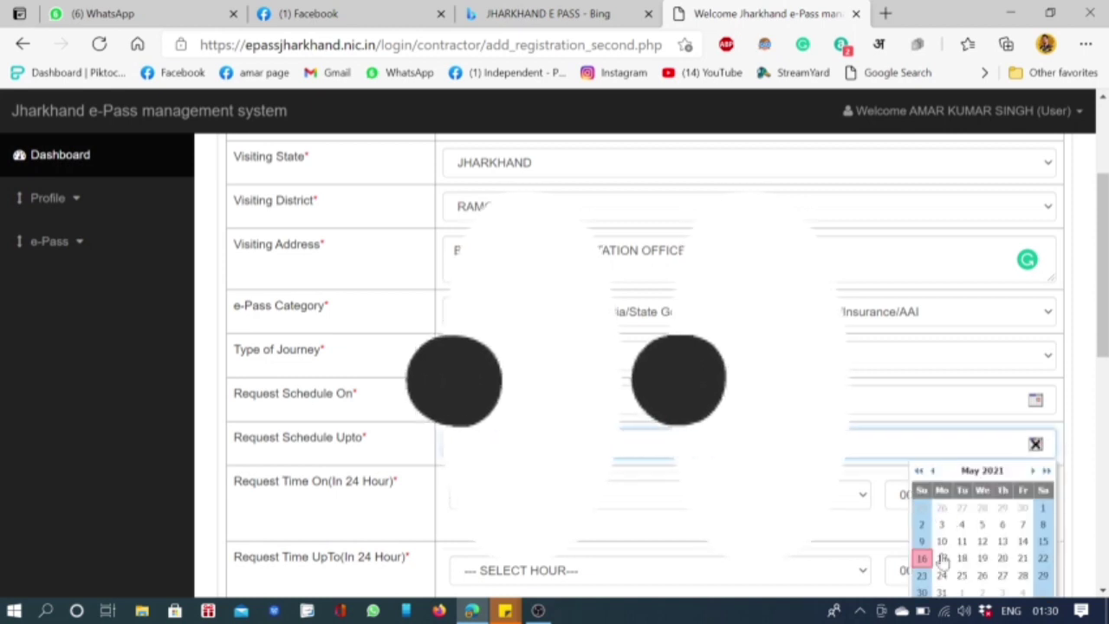
pyautogui.click(1001, 579)
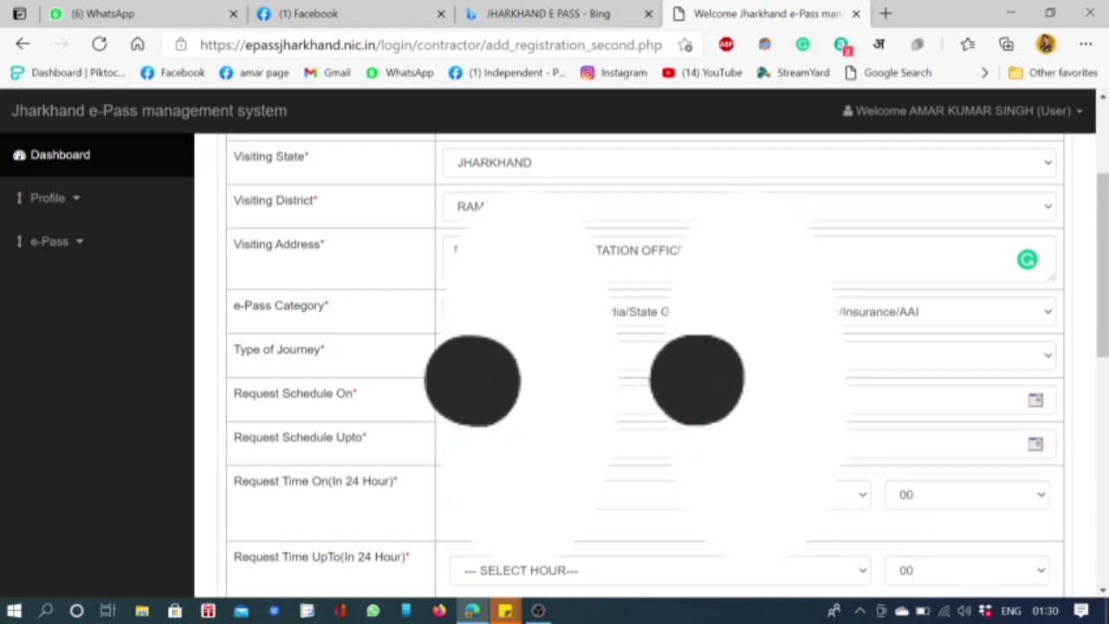
# Set the request start time to hour 0 and select the hour for the request end time
pyautogui.scroll(-1, 1000, 586)
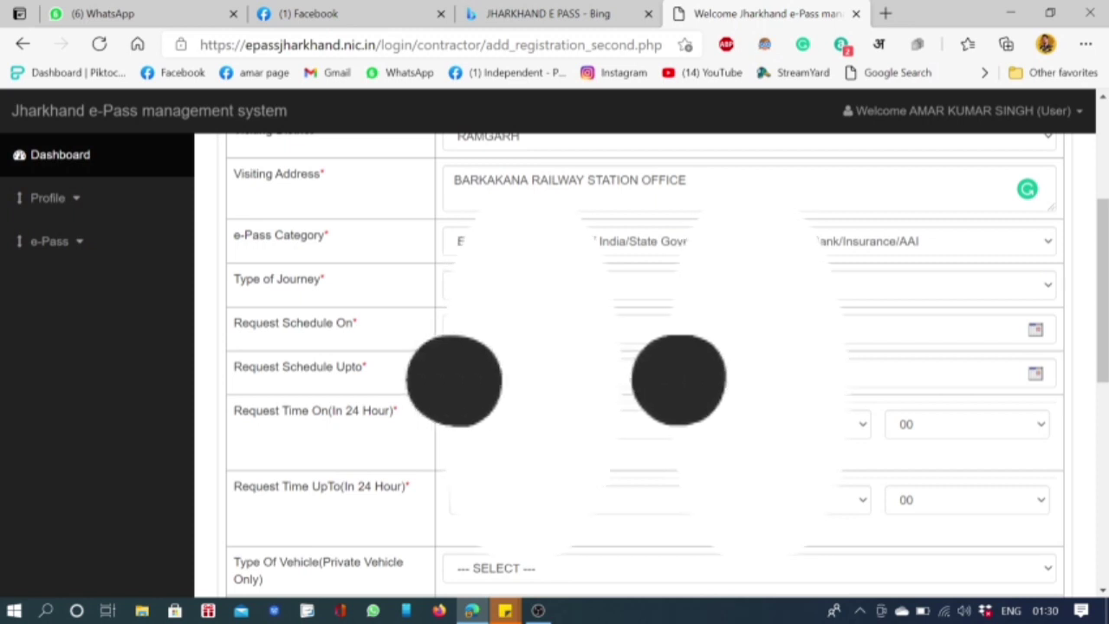
pyautogui.click(659, 424)
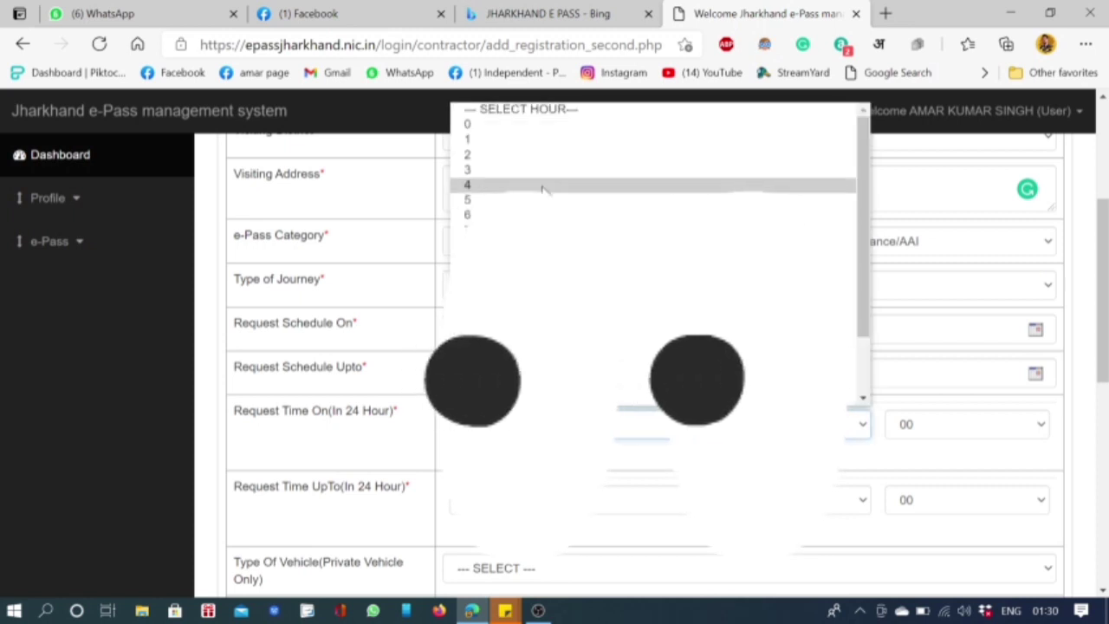
pyautogui.click(533, 134)
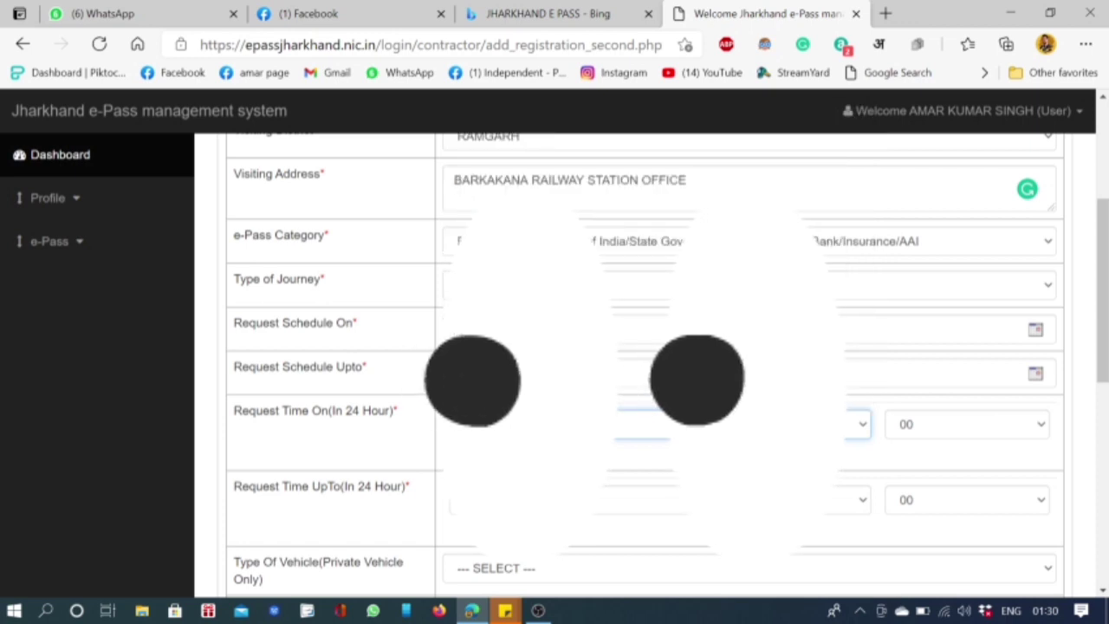
pyautogui.scroll(-1, 659, 443)
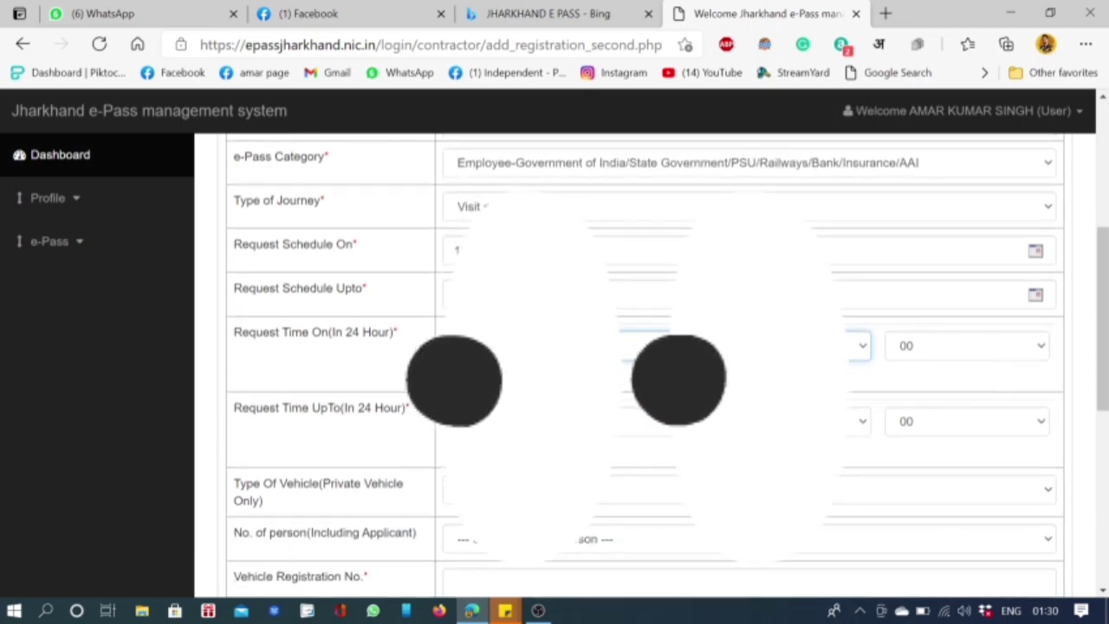
pyautogui.click(659, 425)
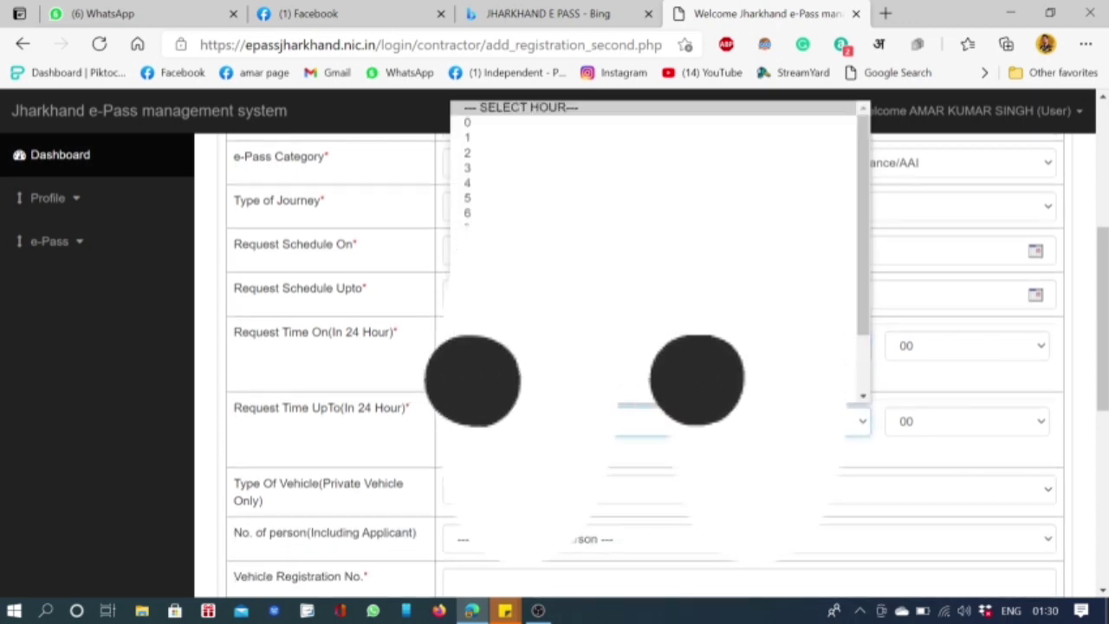
pyautogui.click(482, 124)
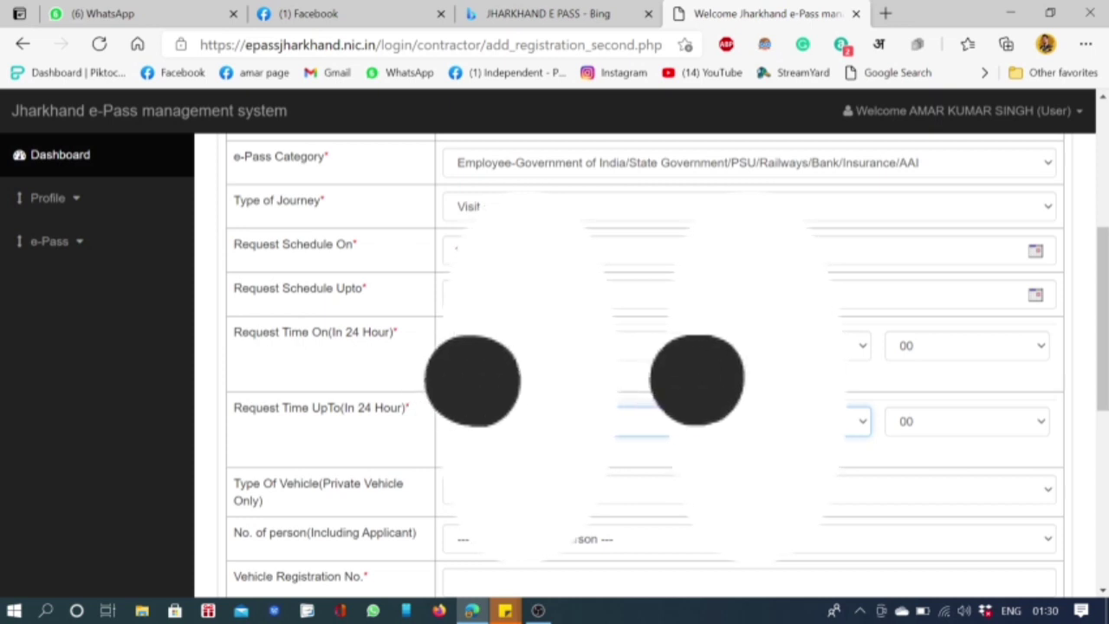
# Select the wheeler type of the private vehicle used for the journey
pyautogui.scroll(-1, 645, 364)
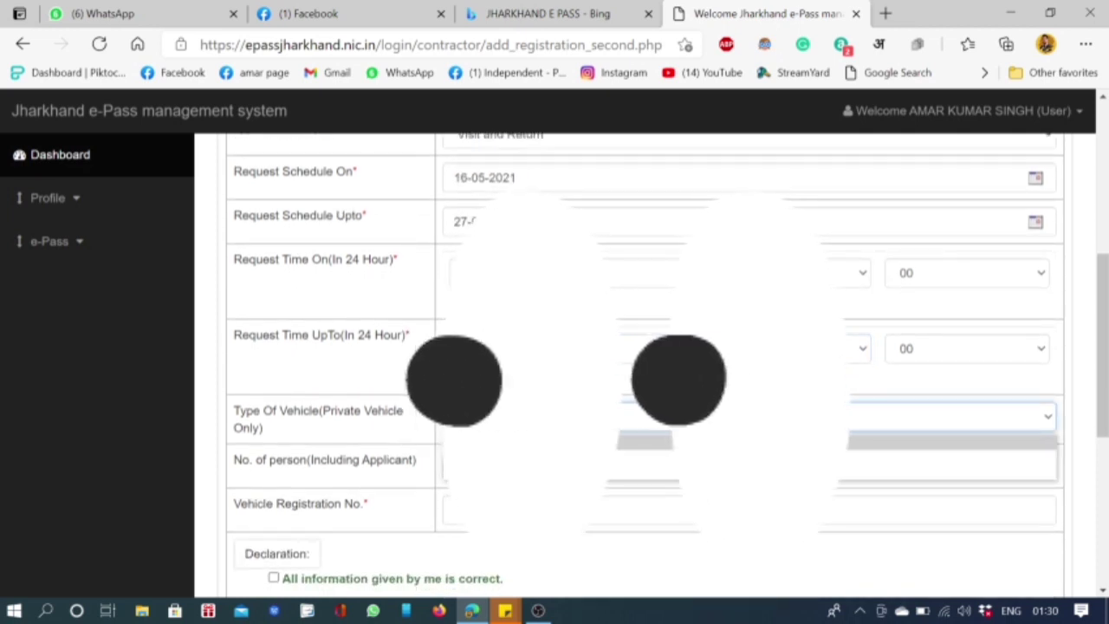
pyautogui.press('Return')
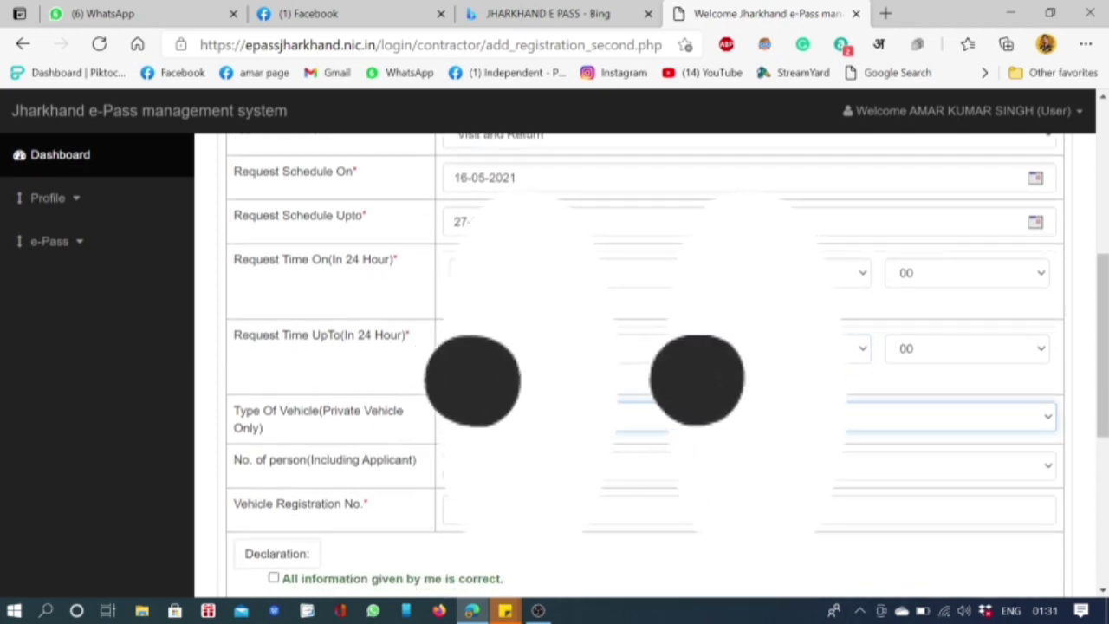
pyautogui.scroll(-1, 646, 364)
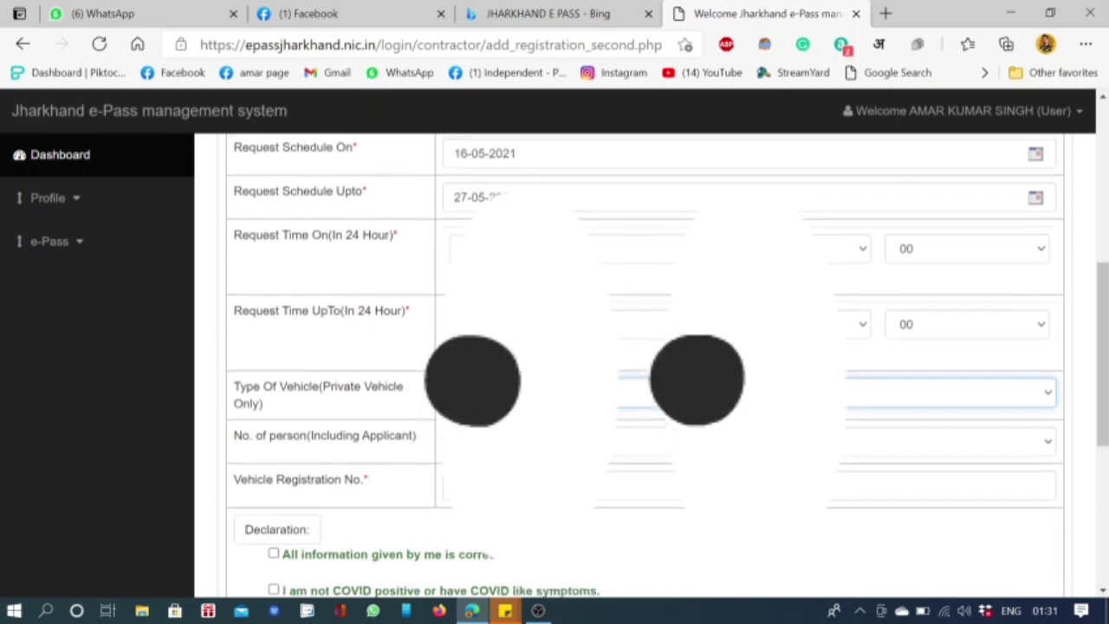
# Set the number of persons to more than the applicant alone
pyautogui.press('Tab')
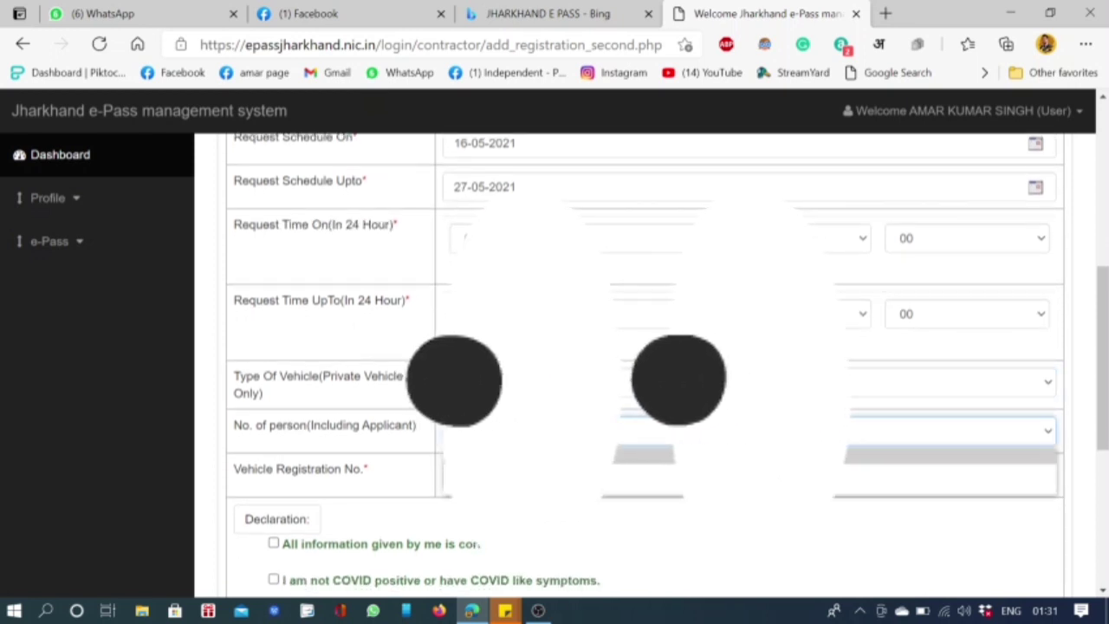
pyautogui.hotkey('alt', 'Down')
pyautogui.scroll(-1, 645, 364)
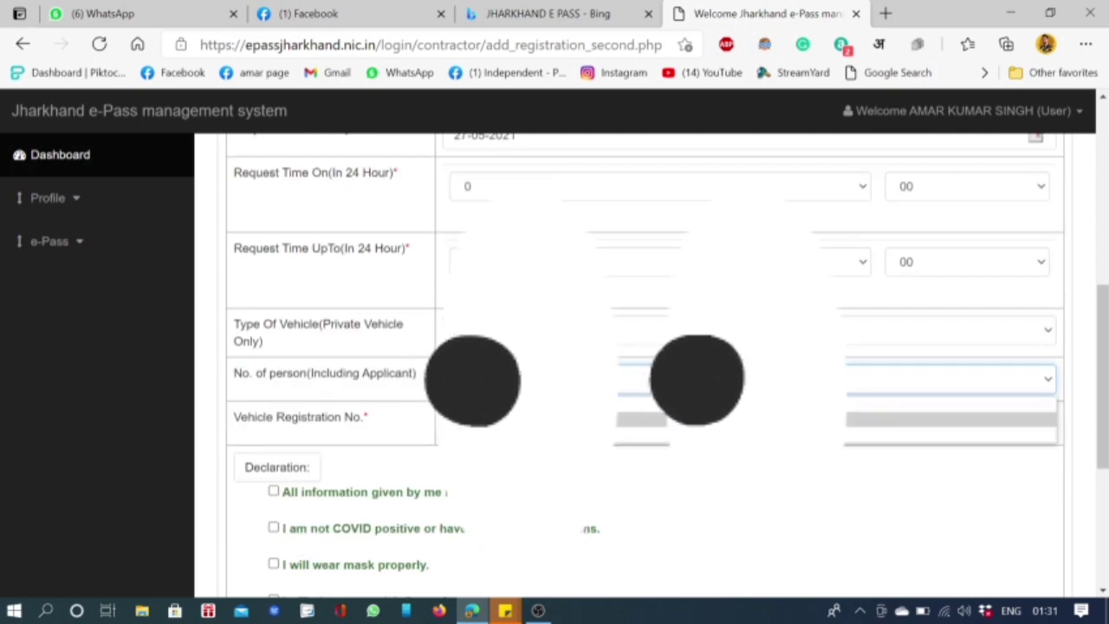
pyautogui.press('Return')
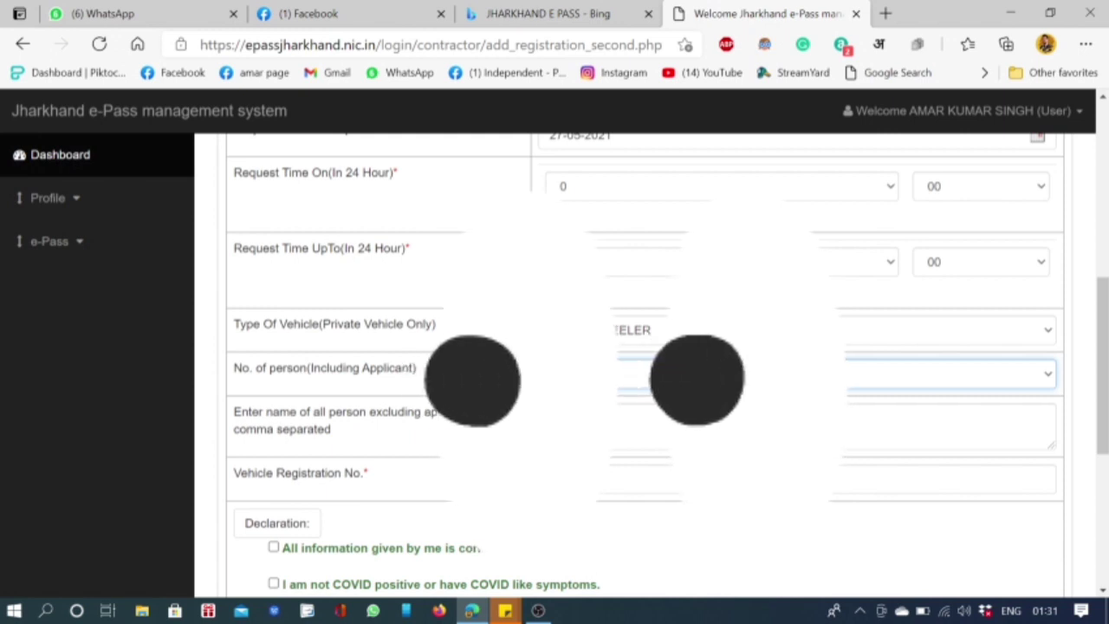
# Set the number of persons to the applicant only and enter the vehicle registration number
pyautogui.click(953, 373)
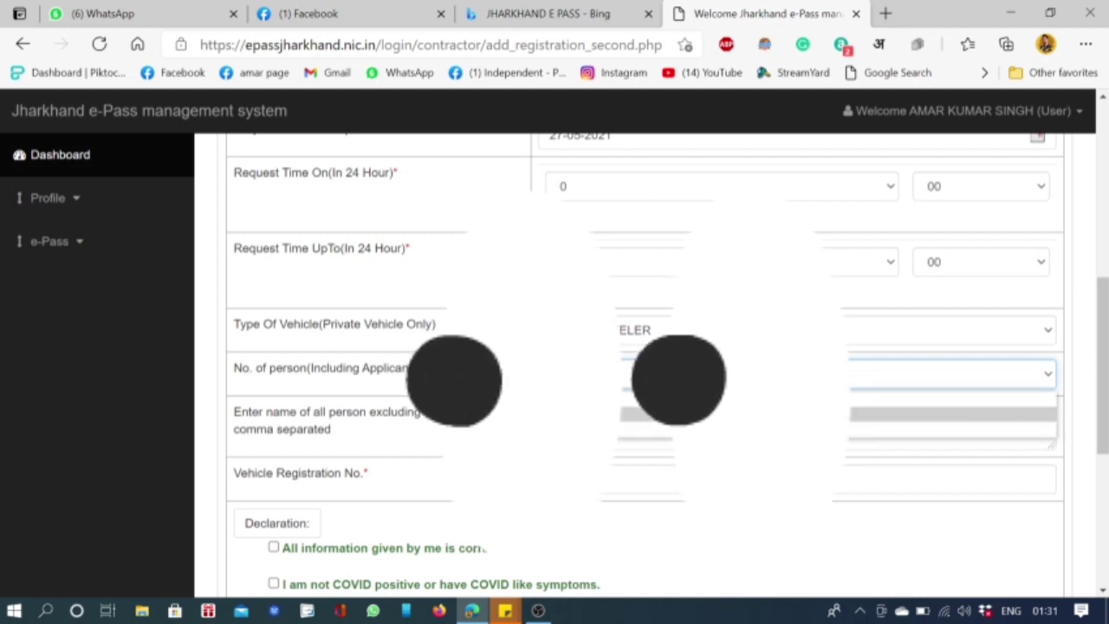
pyautogui.click(953, 397)
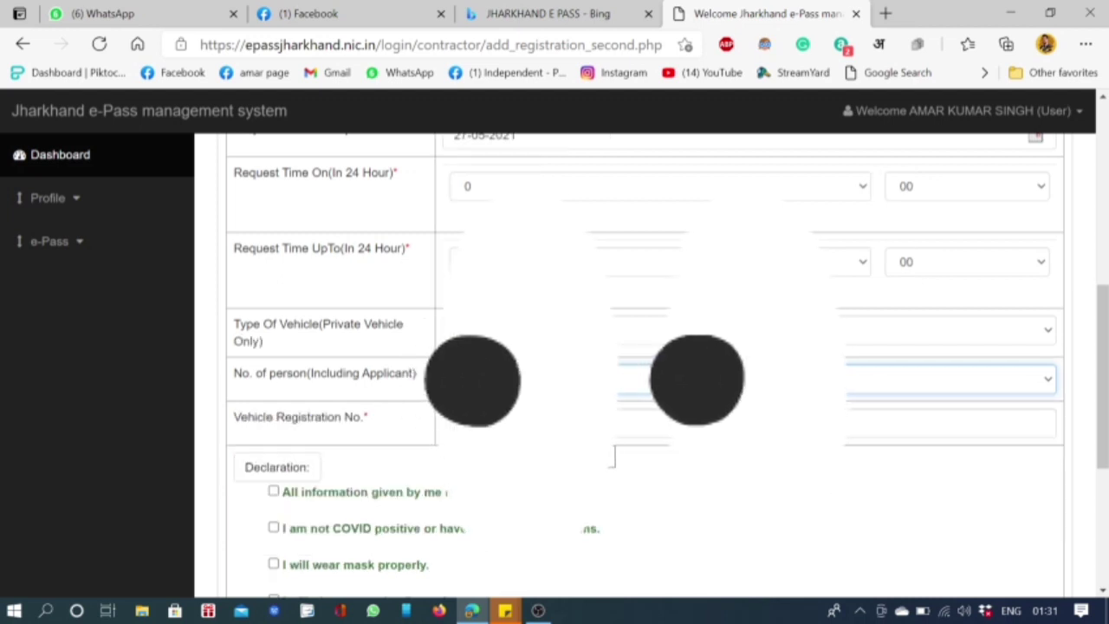
pyautogui.click(953, 423)
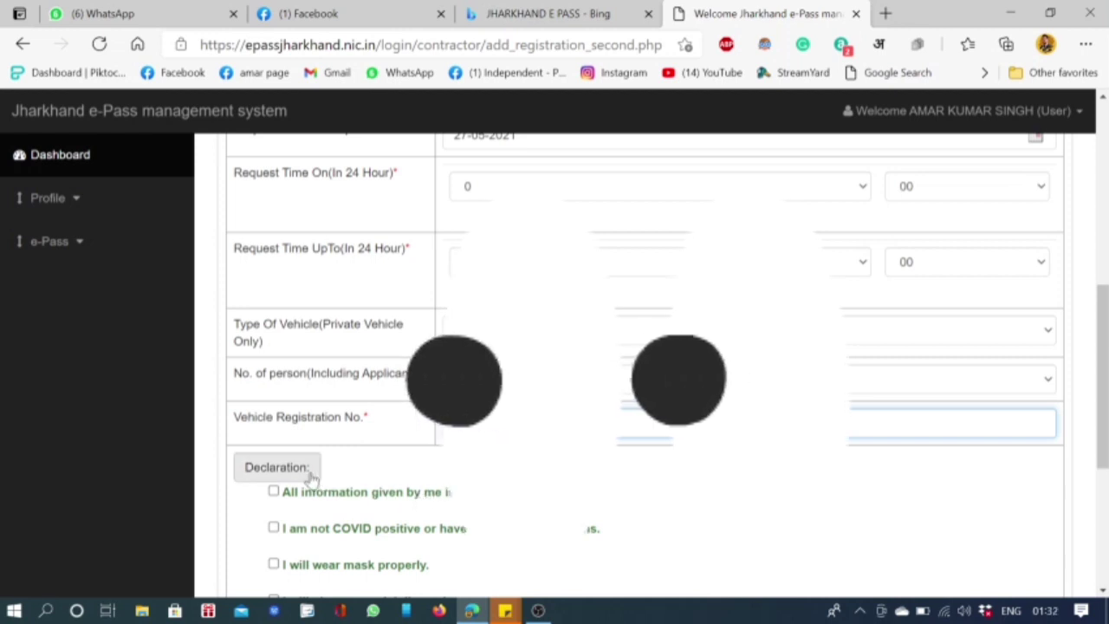
# Accept all nine declarations, from the correctness of the information to the Government of India Covid conditions
pyautogui.scroll(-2, 310, 472)
pyautogui.scroll(-1, 311, 481)
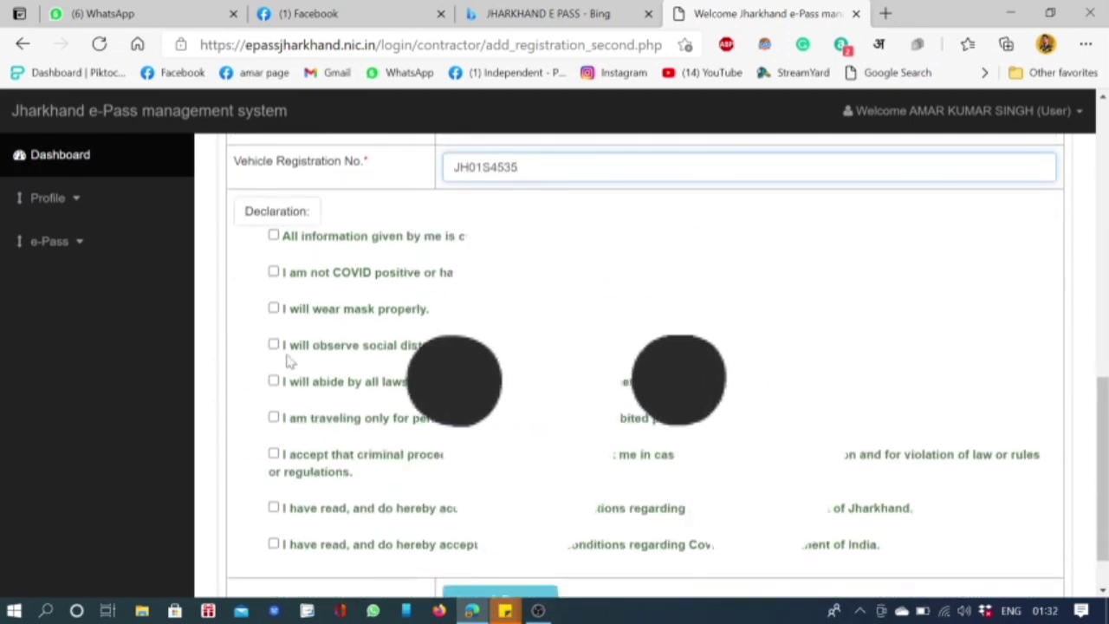
pyautogui.click(274, 235)
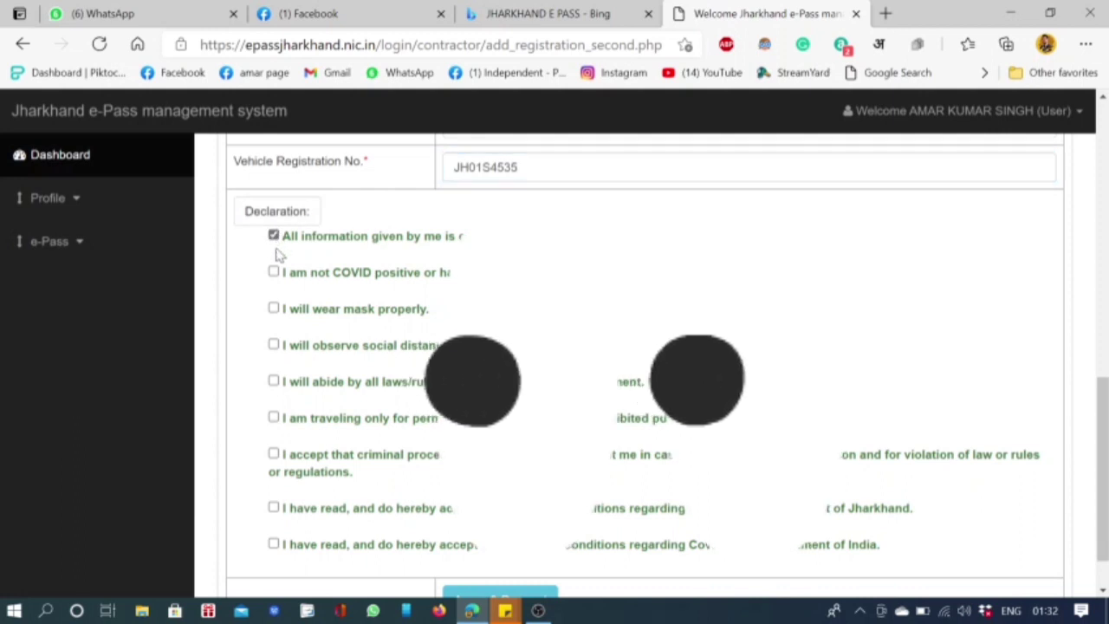
pyautogui.click(274, 272)
pyautogui.click(274, 308)
pyautogui.click(274, 345)
pyautogui.scroll(-1, 272, 346)
pyautogui.click(274, 343)
pyautogui.click(274, 357)
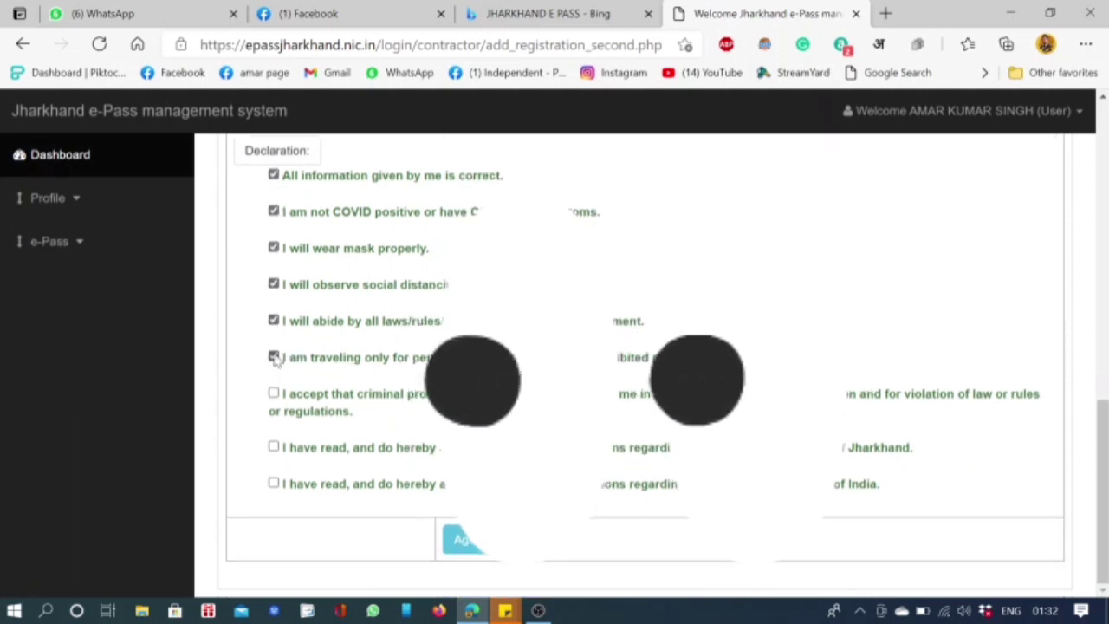
pyautogui.click(274, 393)
pyautogui.click(274, 448)
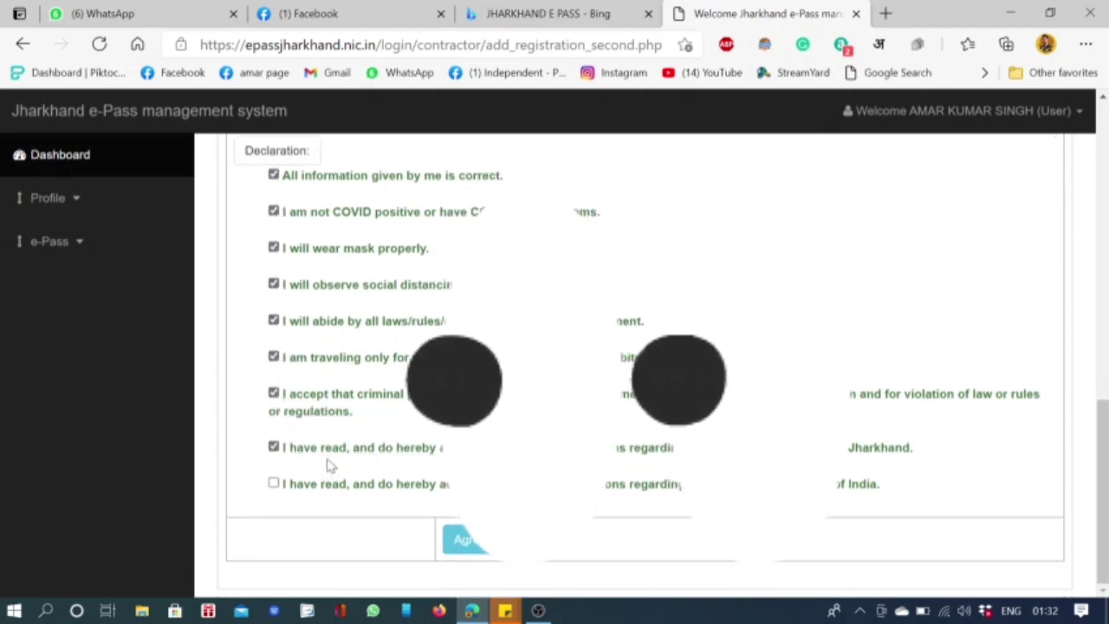
pyautogui.click(273, 484)
# Agree and submit the e-Pass request, and close the confirmation message
pyautogui.scroll(10, 403, 423)
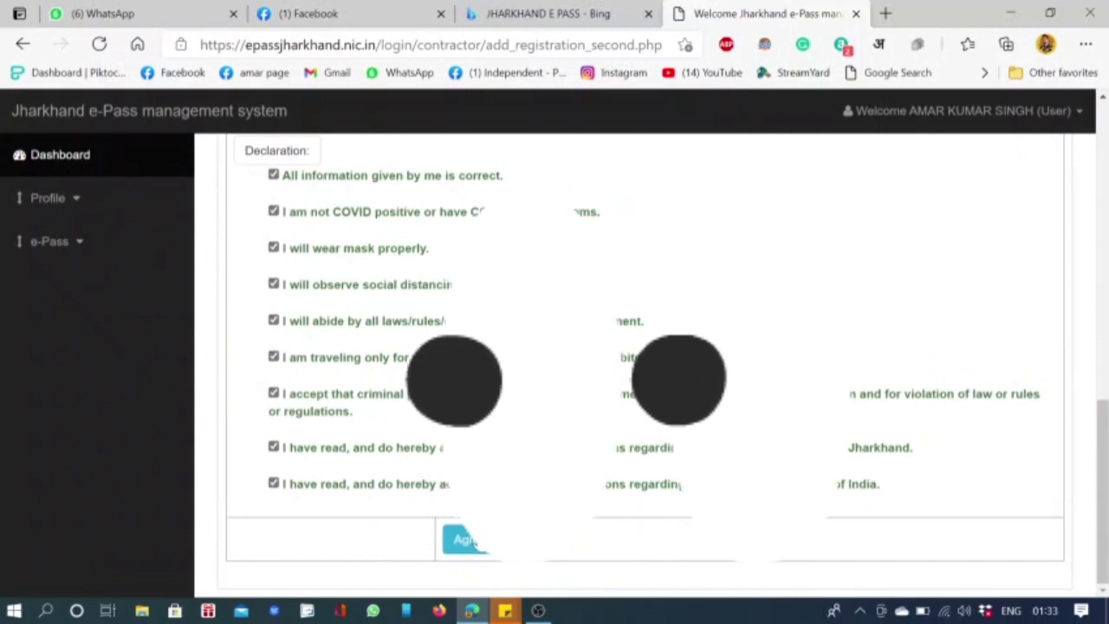
pyautogui.click(475, 550)
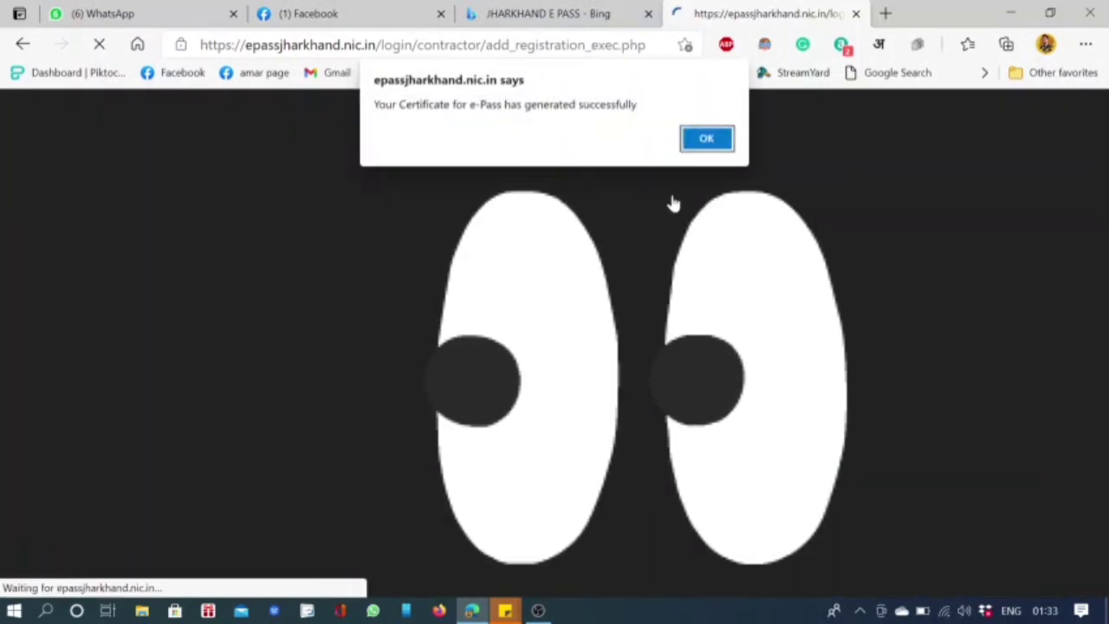
pyautogui.click(711, 146)
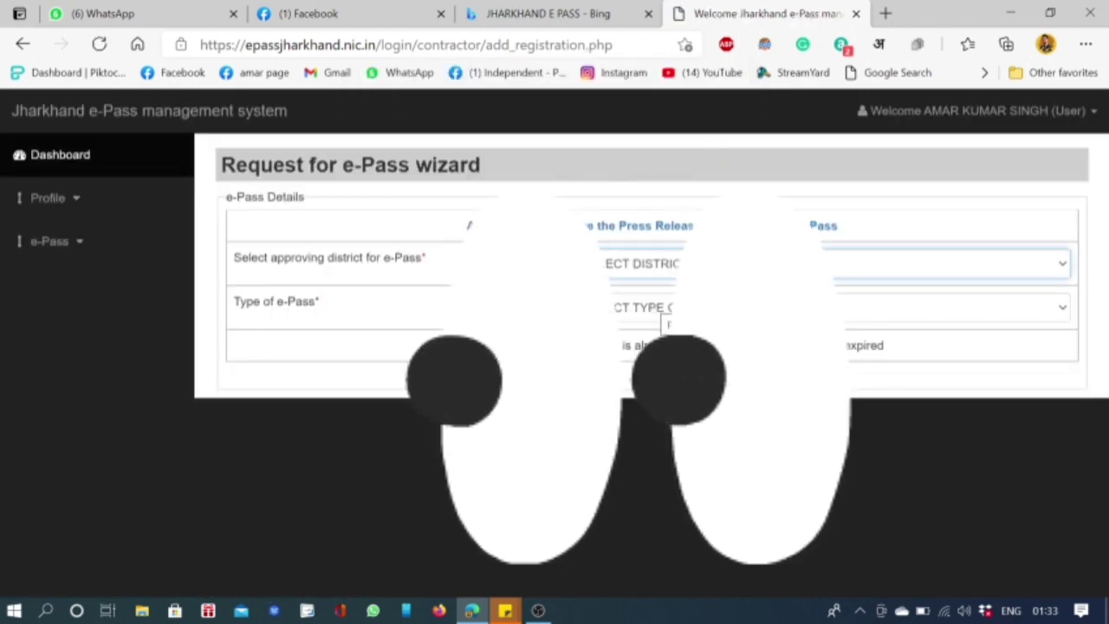
# Open the approved e-Pass for travel within the district boundary from the list of downloadable passes
pyautogui.click(55, 244)
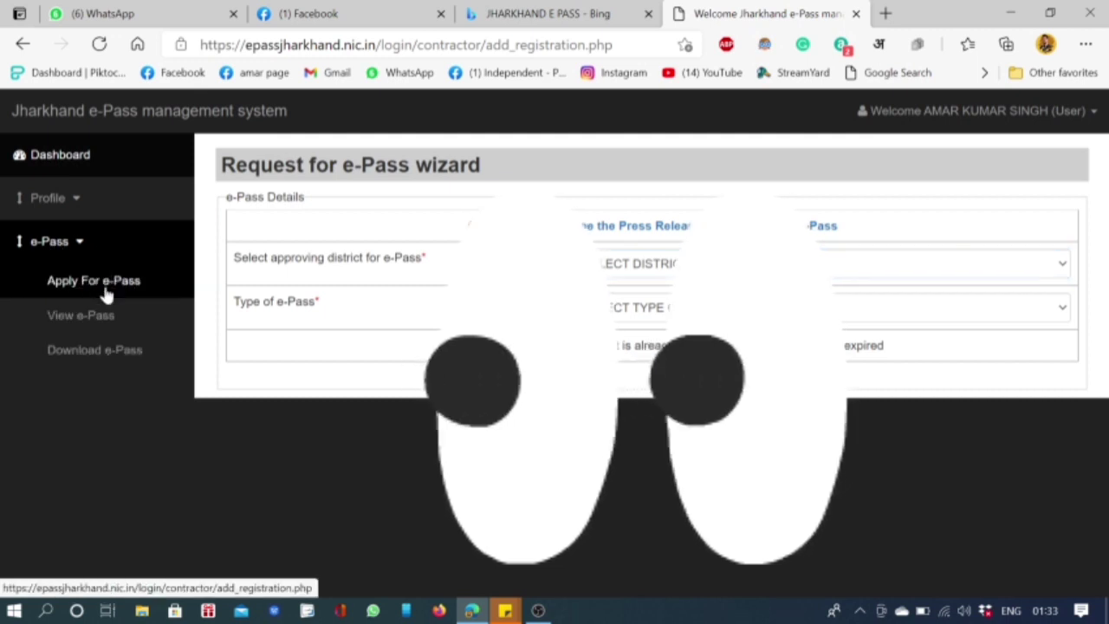
pyautogui.click(99, 349)
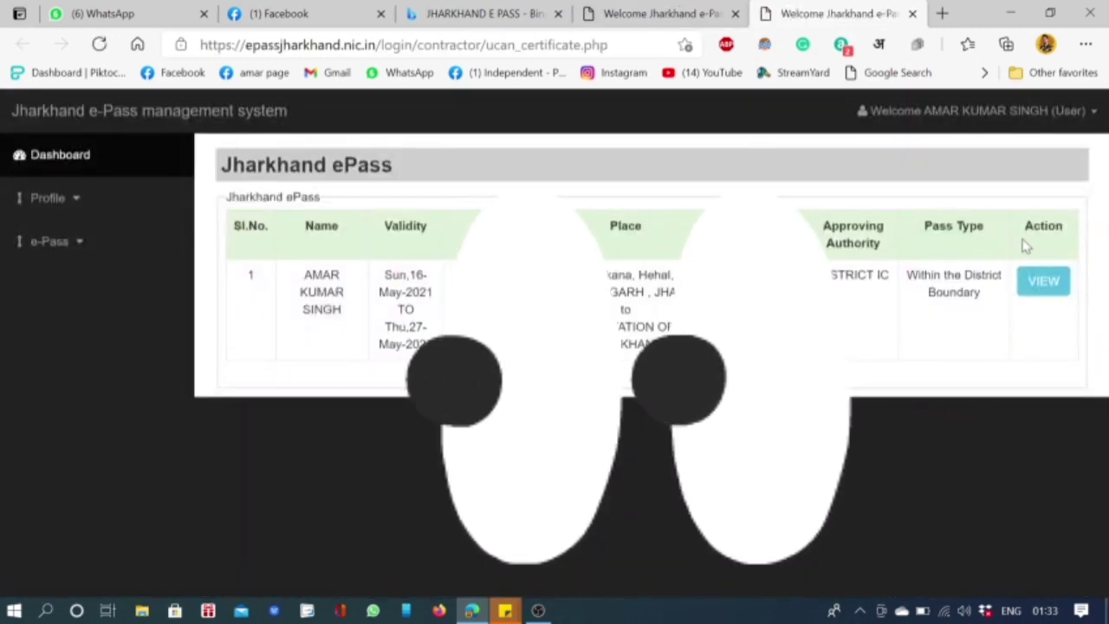
pyautogui.click(1044, 281)
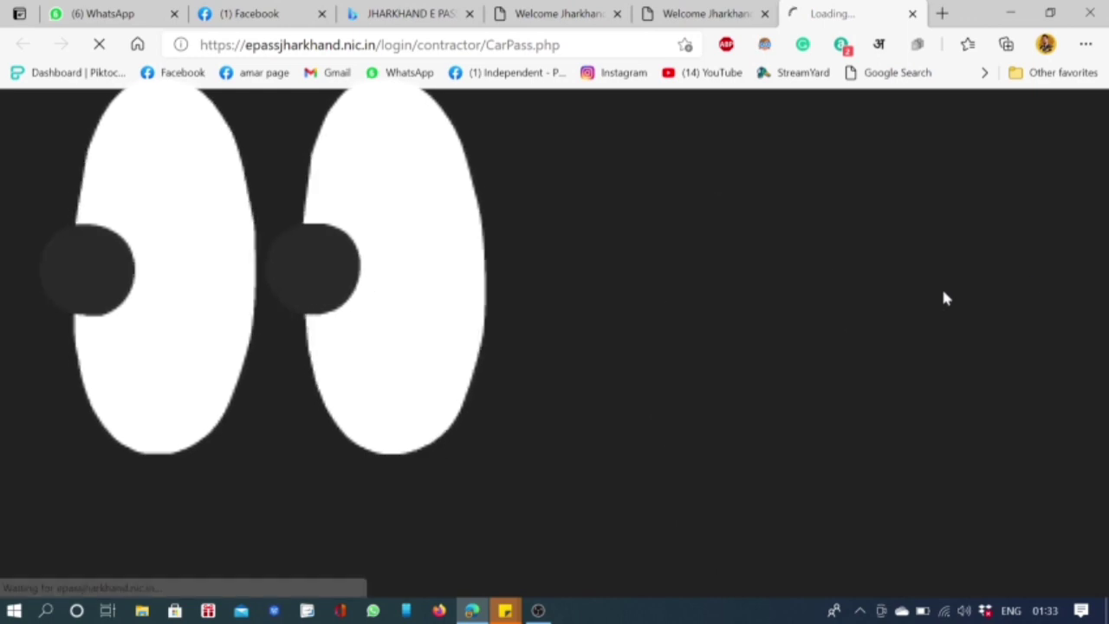
# Print the e-Pass certificate to a file with all pages, accepting the notice about blank headers and footers
pyautogui.scroll(-3, 636, 302)
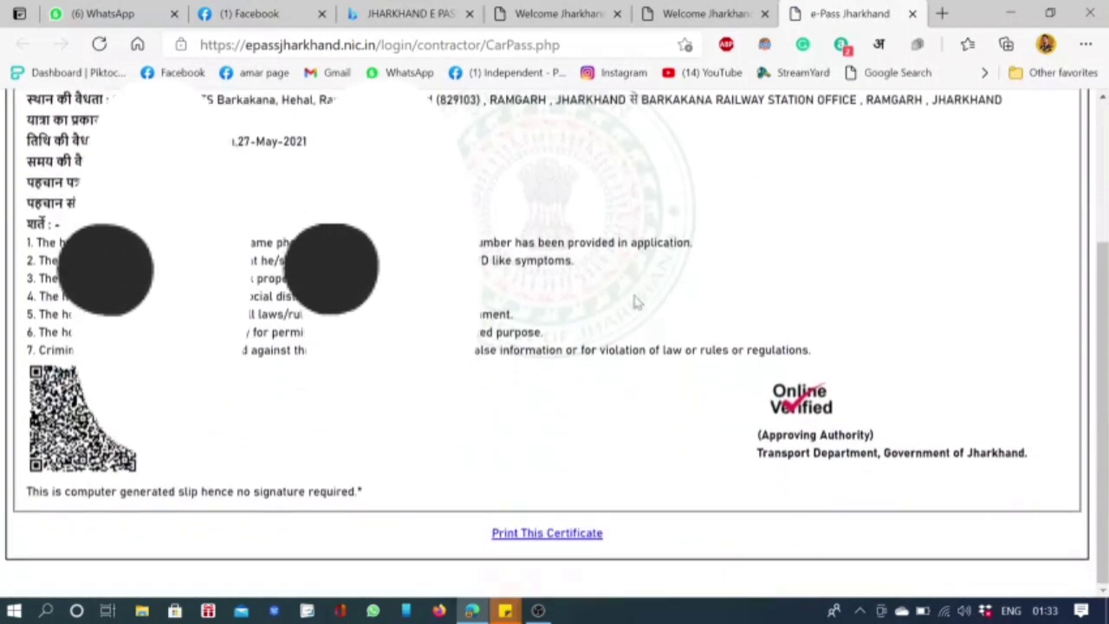
pyautogui.click(559, 563)
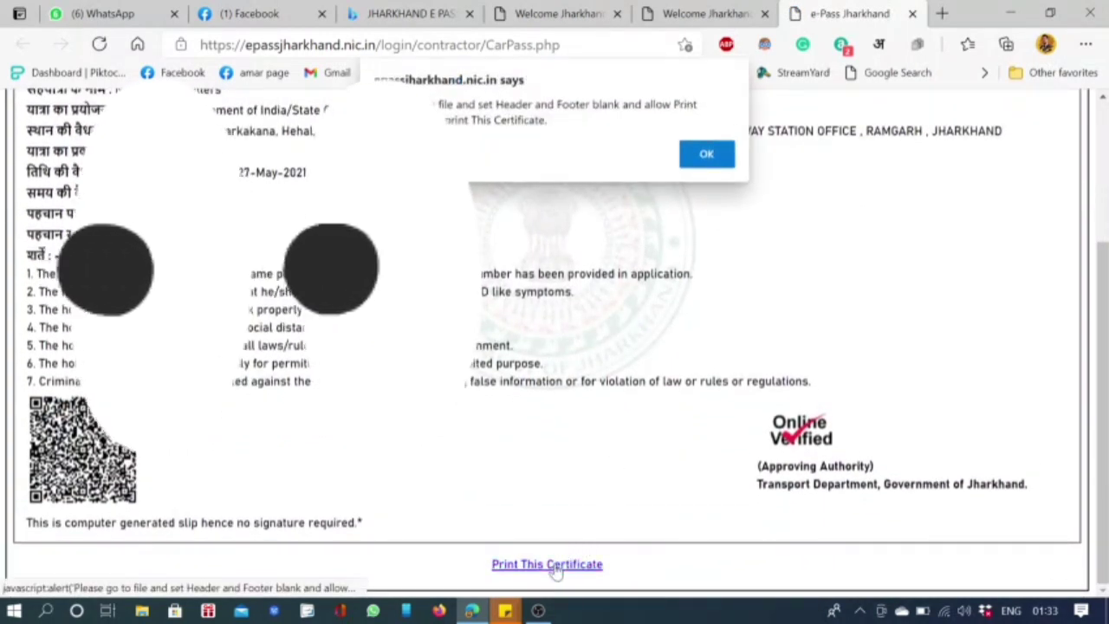
pyautogui.click(707, 154)
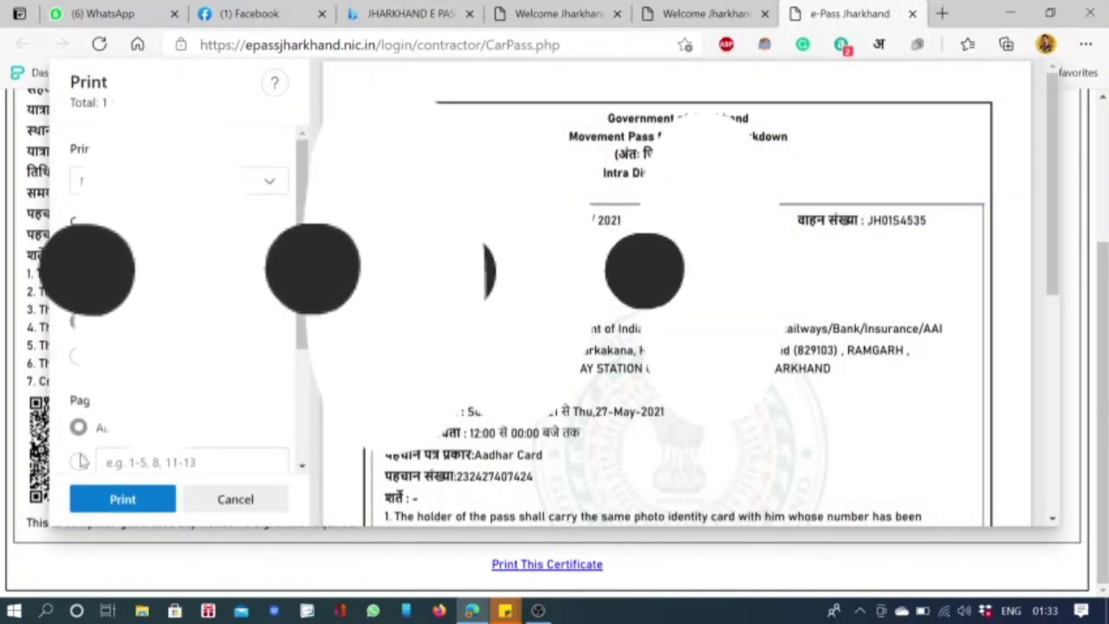
pyautogui.click(124, 500)
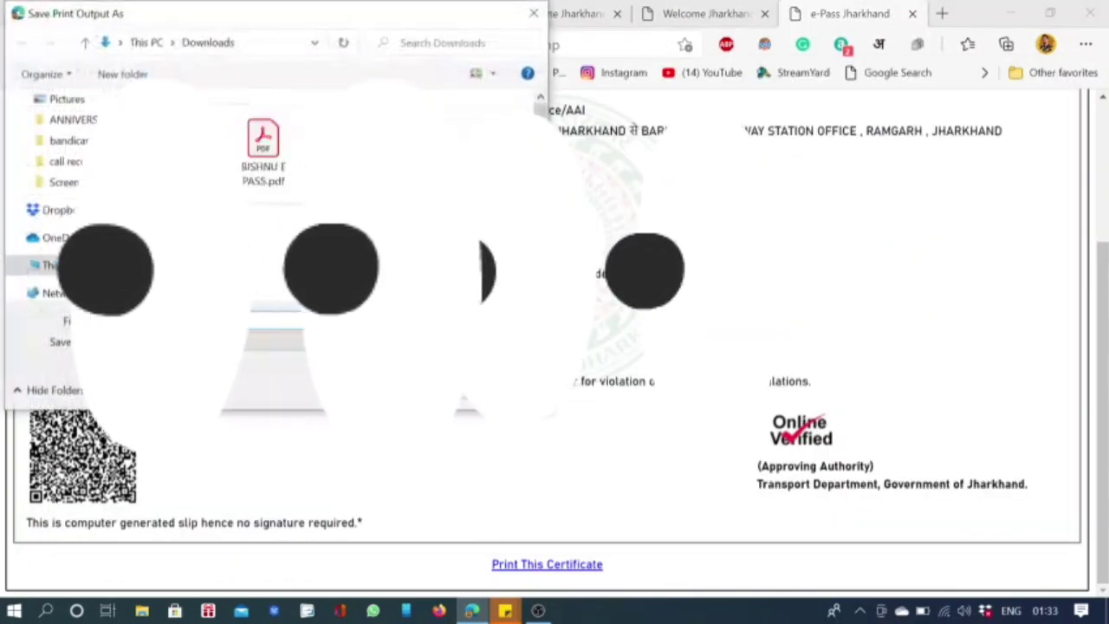